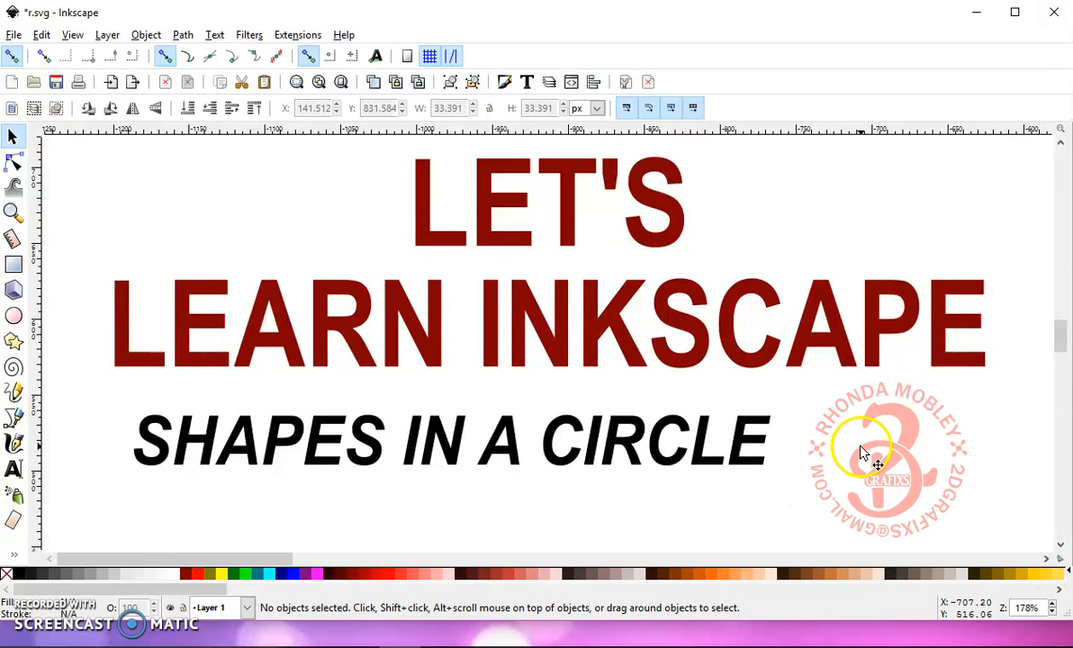
Step: Draw a blue circle about 41 px in diameter near the upper-left corner of the page
key(5)
scroll(646, 348, up, 2)
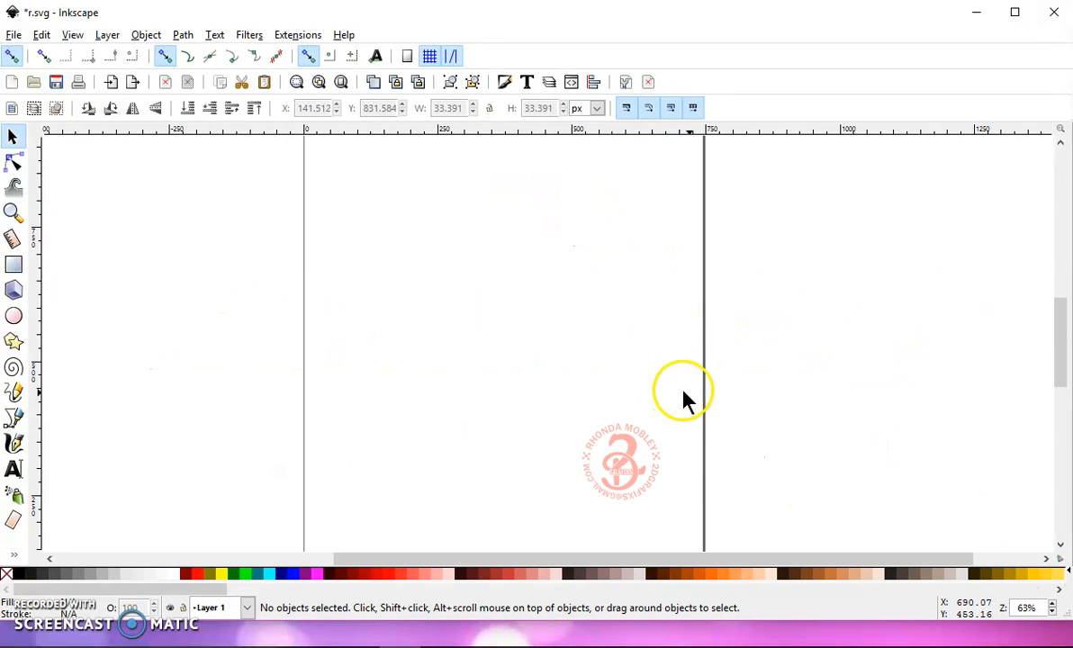
click(13, 315)
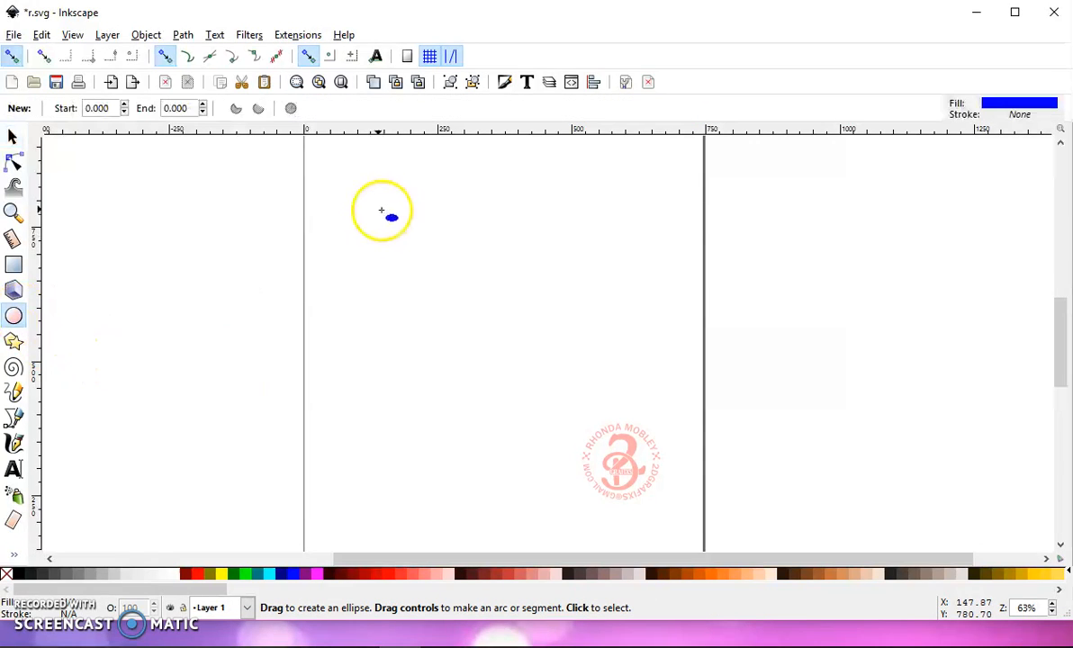
drag(352, 199, 377, 219)
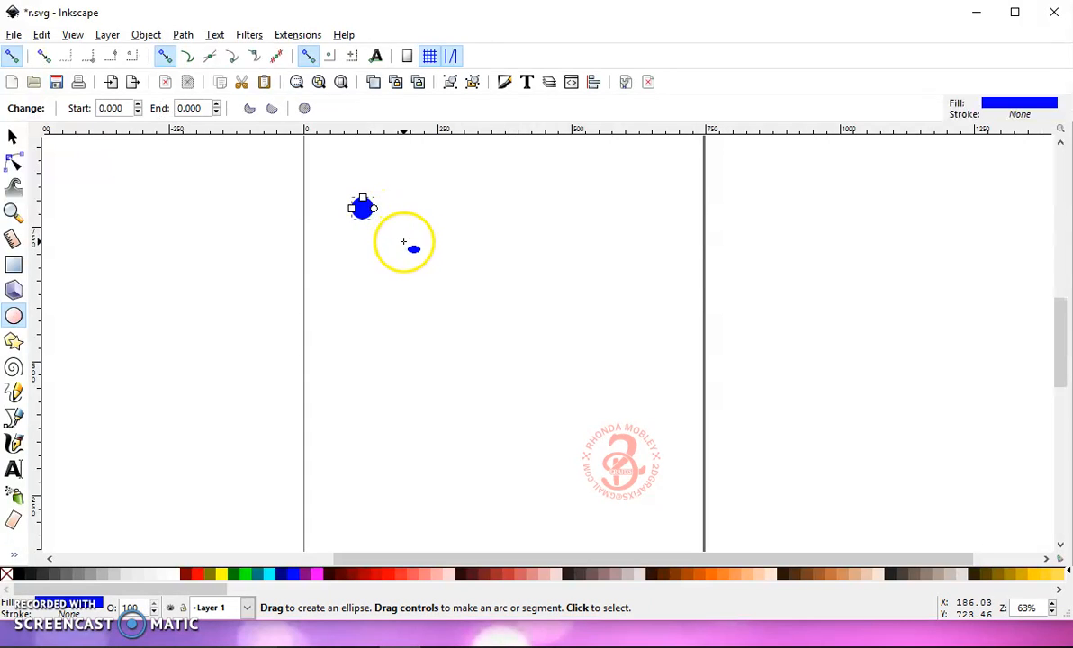
click(13, 136)
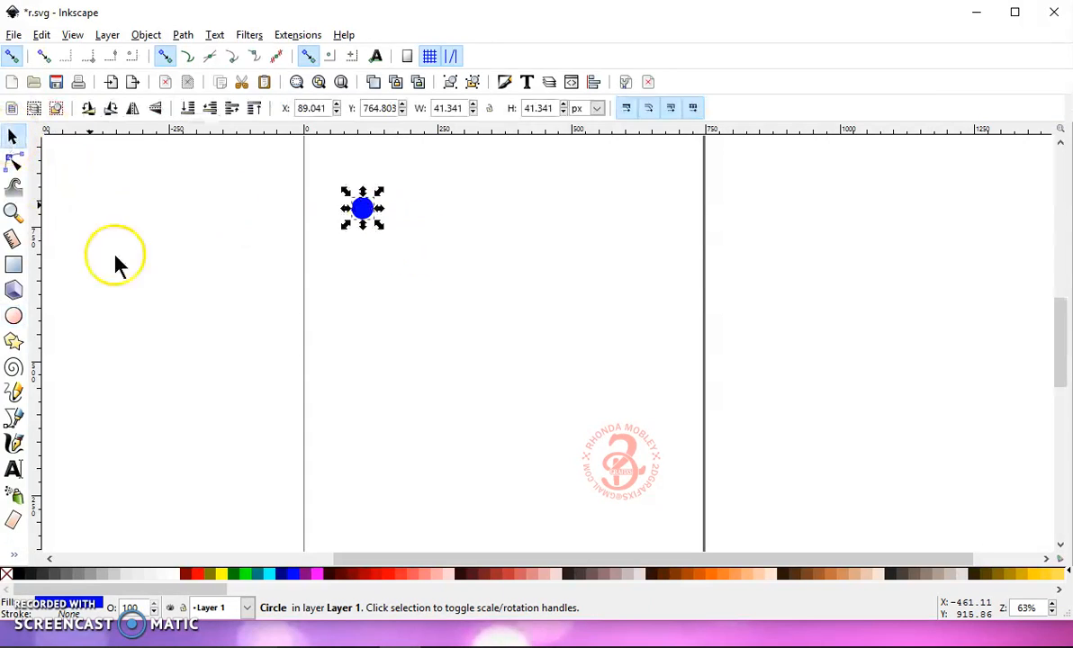
Step: Convert the blue circle from an object to a path
click(184, 36)
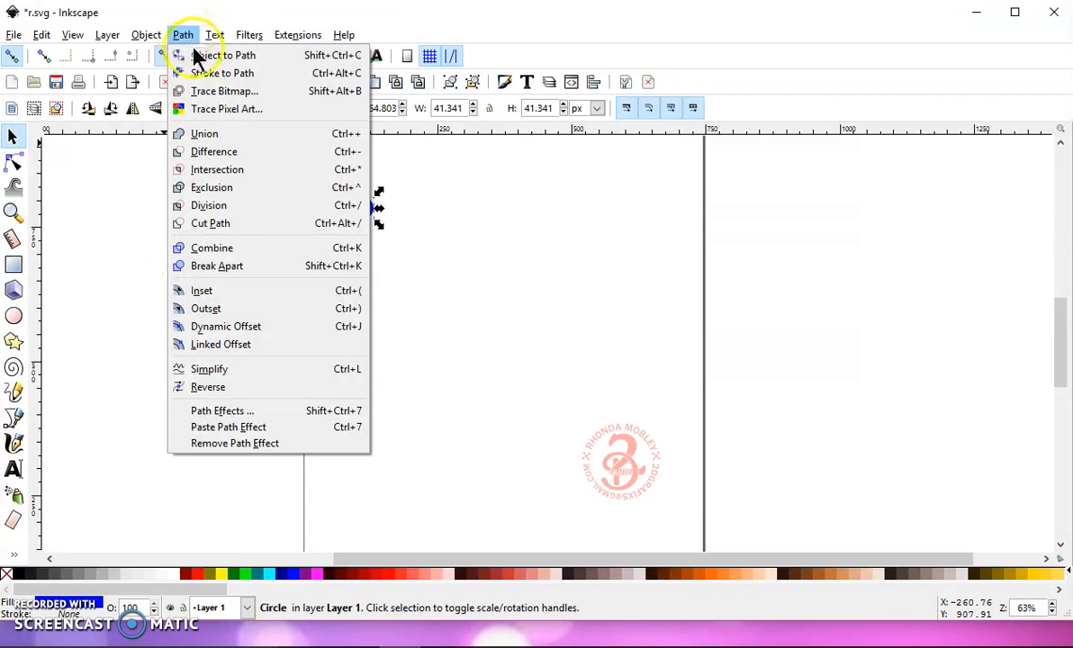
click(202, 55)
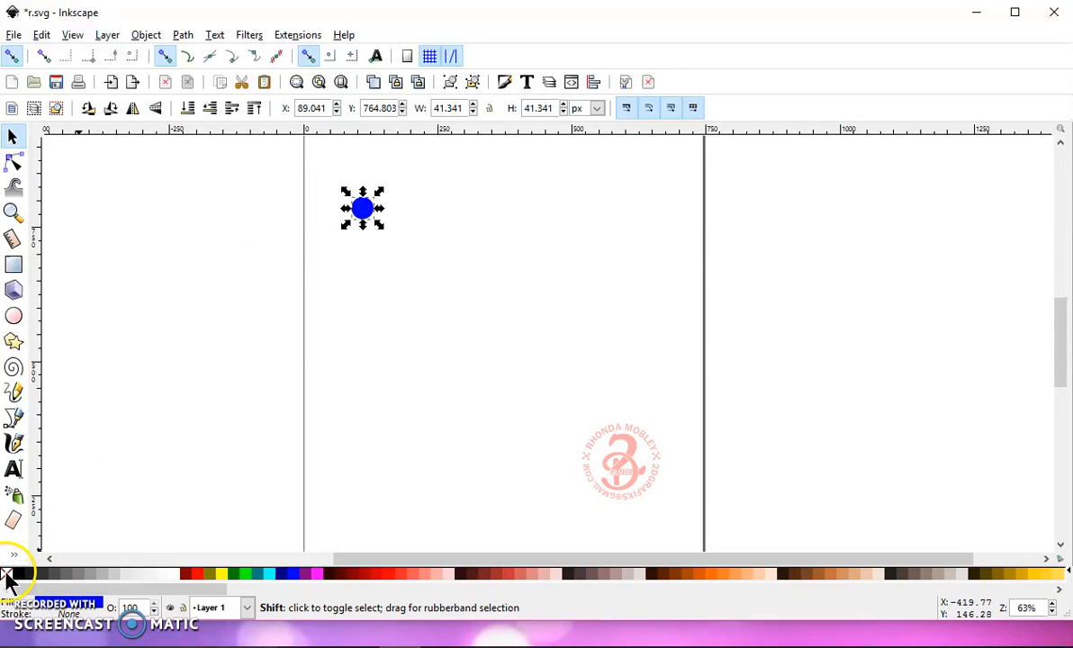
click(319, 380)
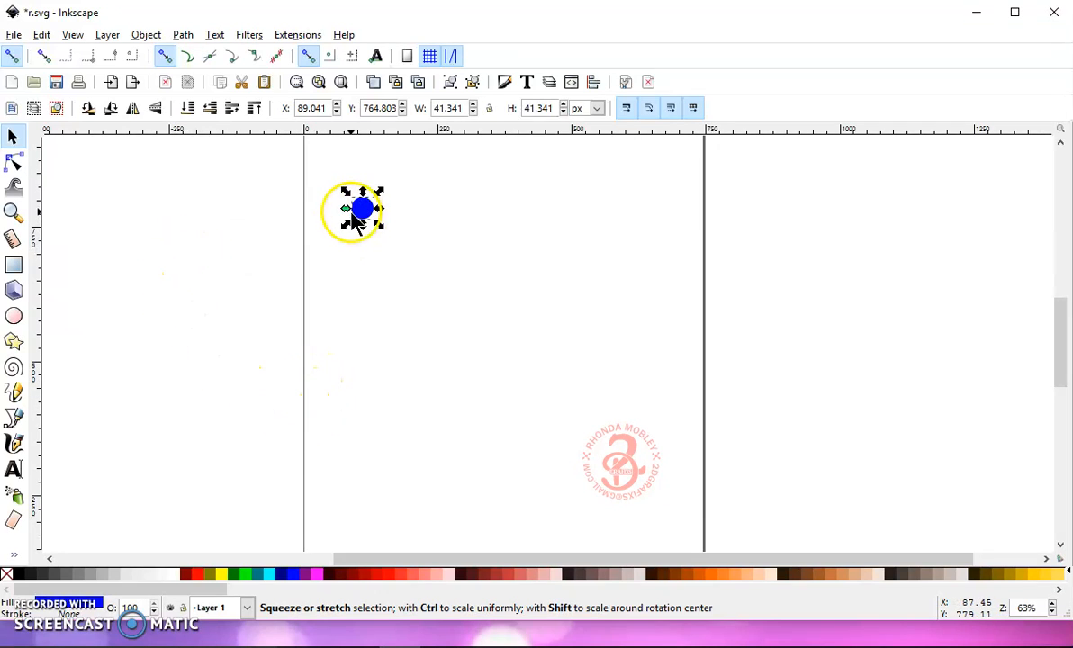
Step: Open the Create Tiled Clones settings for the blue circle and reset them to their defaults
click(42, 36)
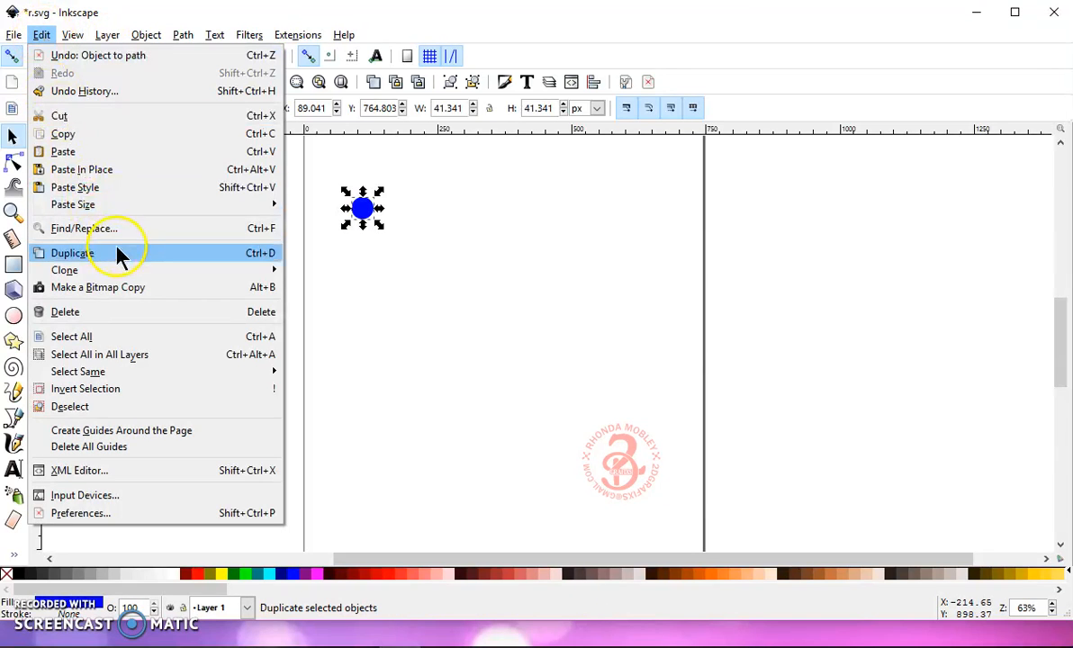
mouse_move(204, 273)
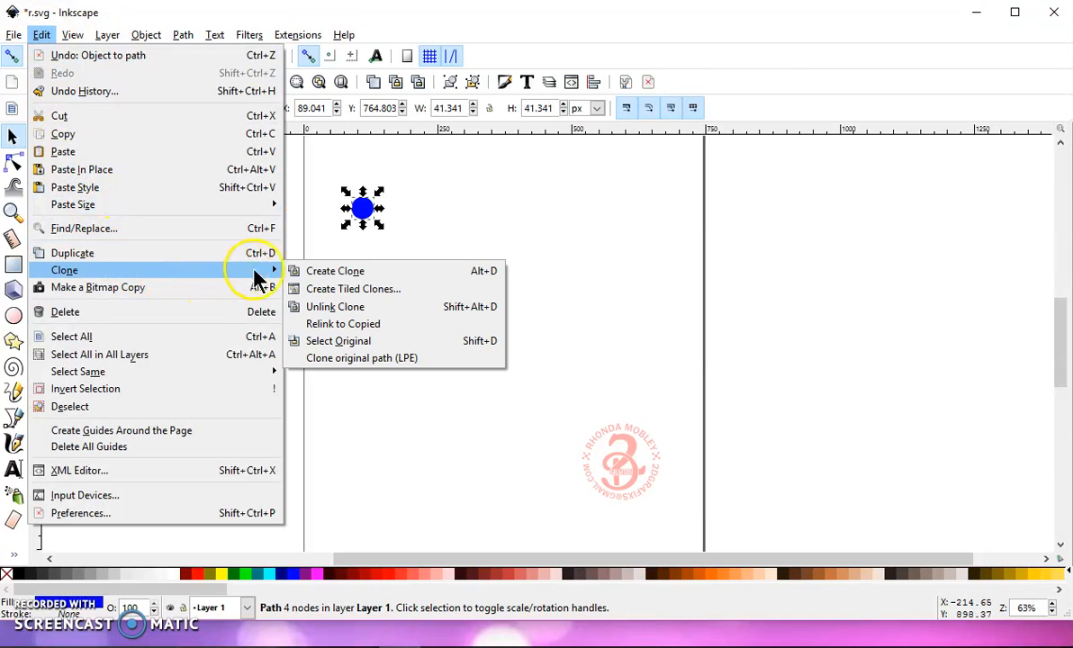
click(444, 297)
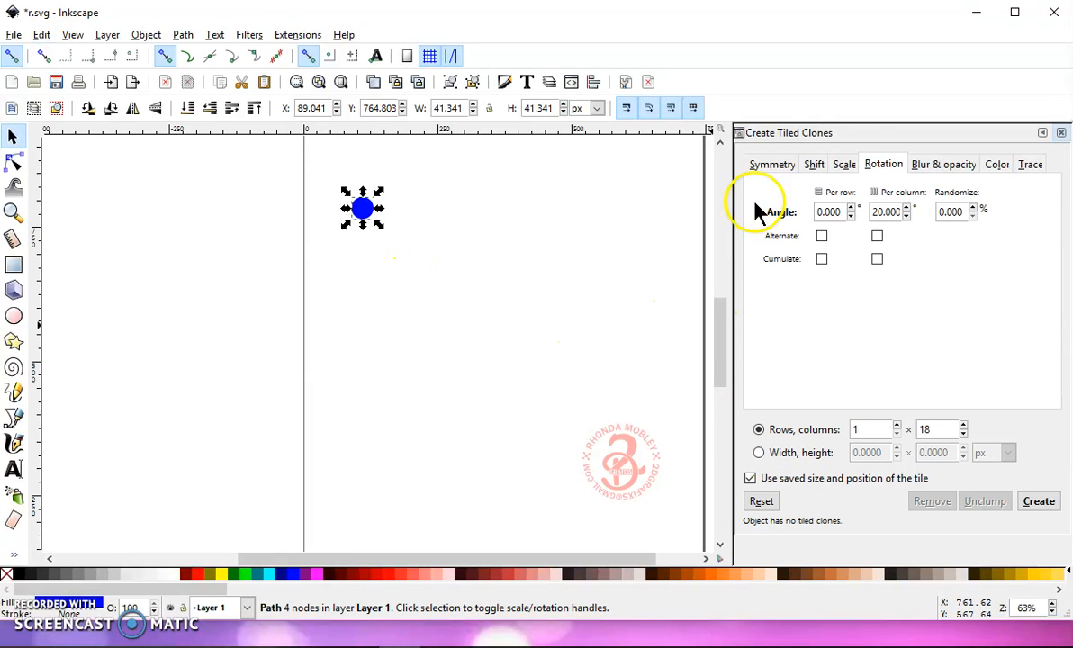
click(761, 504)
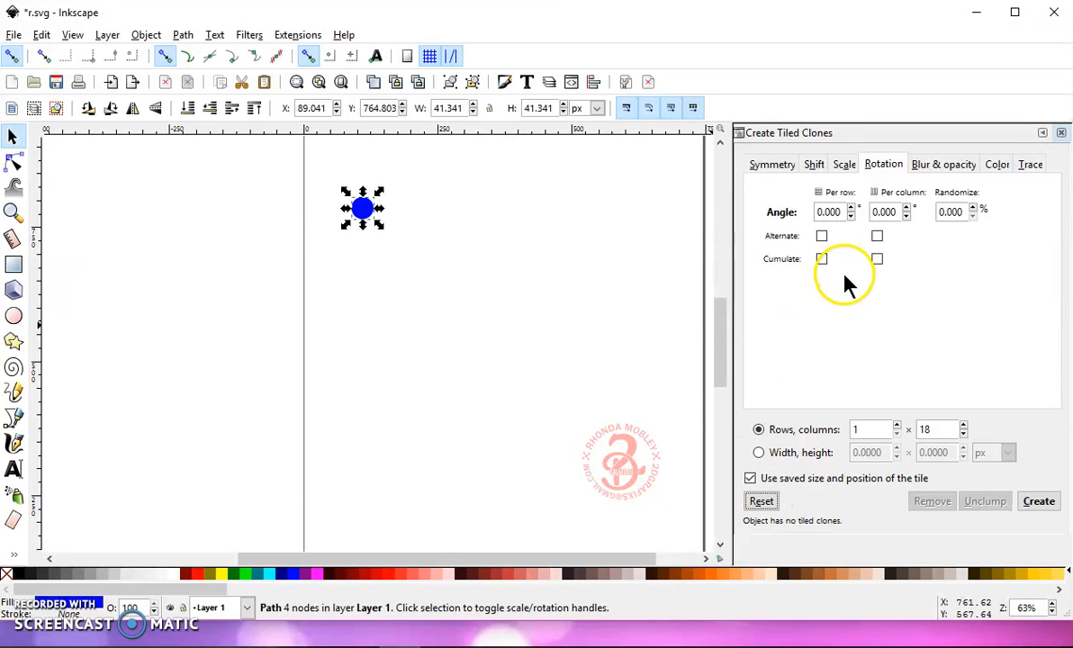
Step: Use P1: simple translation symmetry for the clones and set Shift X per column to -100%
click(772, 167)
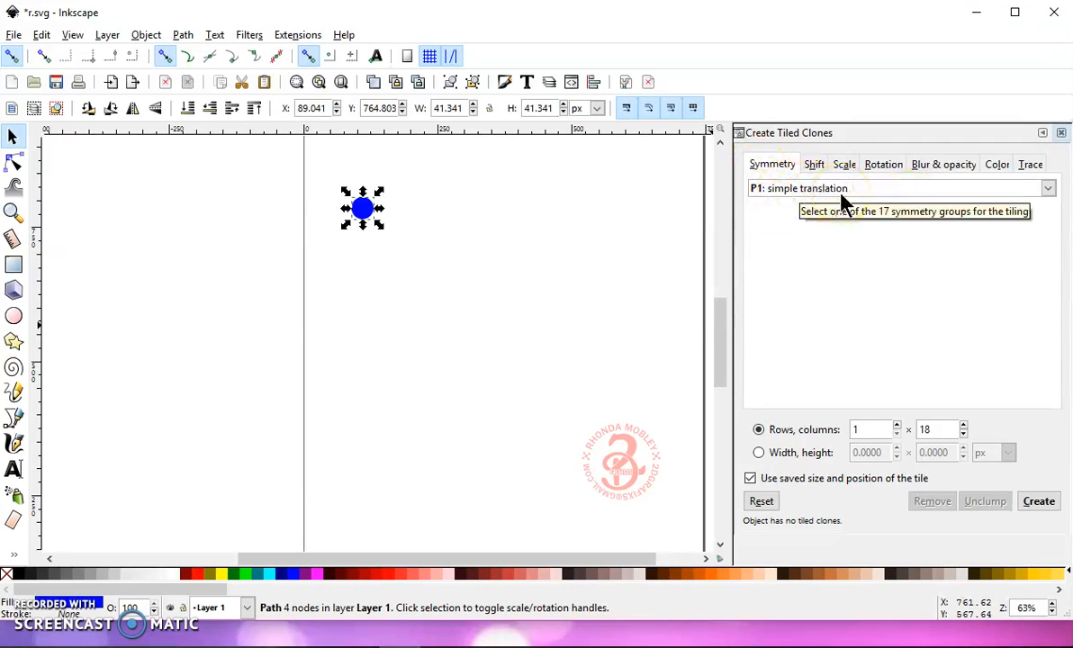
click(815, 167)
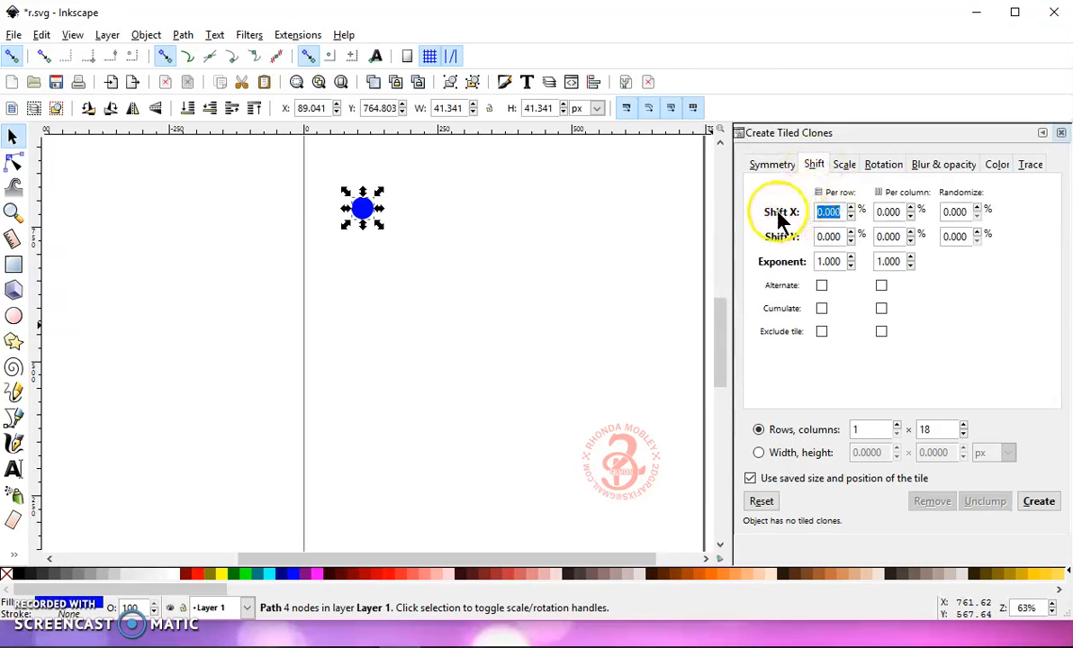
click(888, 211)
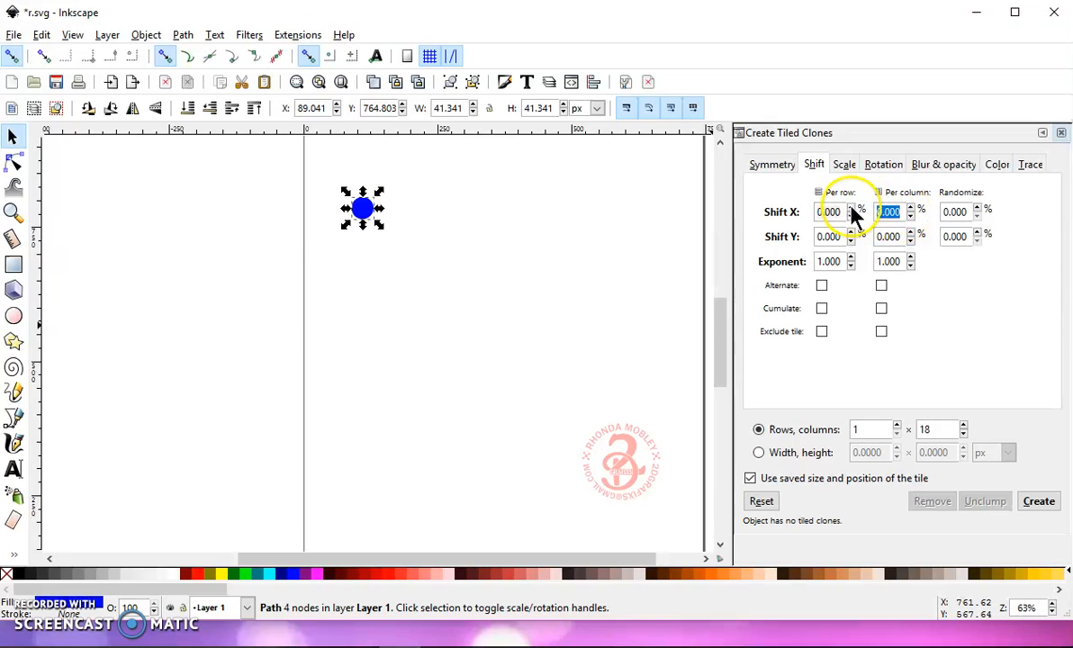
text(-10)
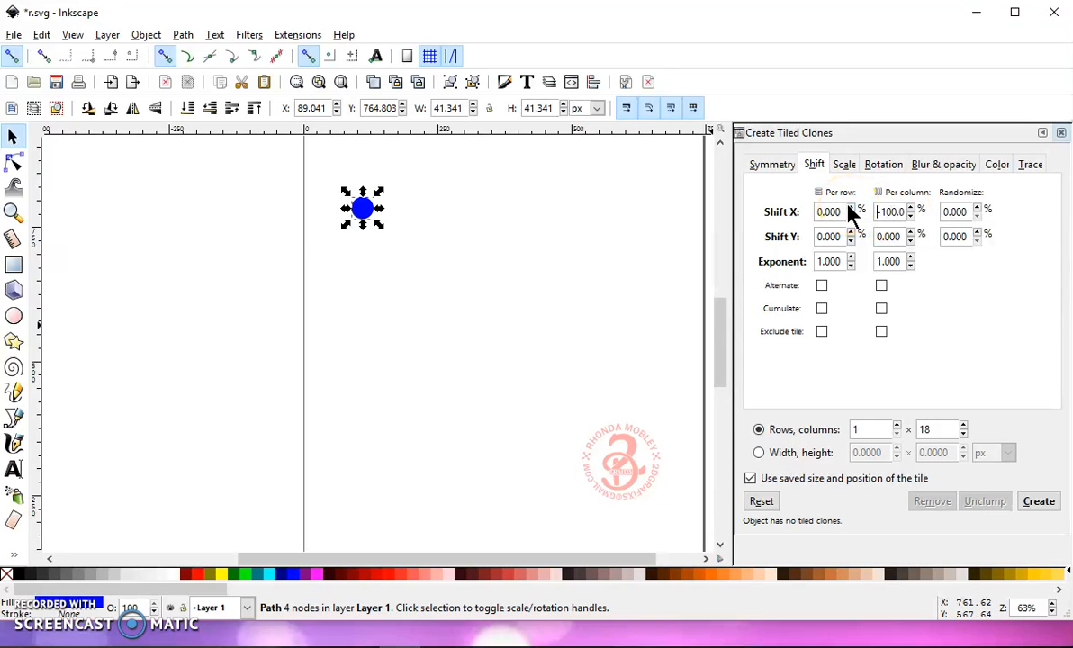
Step: Set the tiled clones layout to 1 row and 12 columns
click(880, 166)
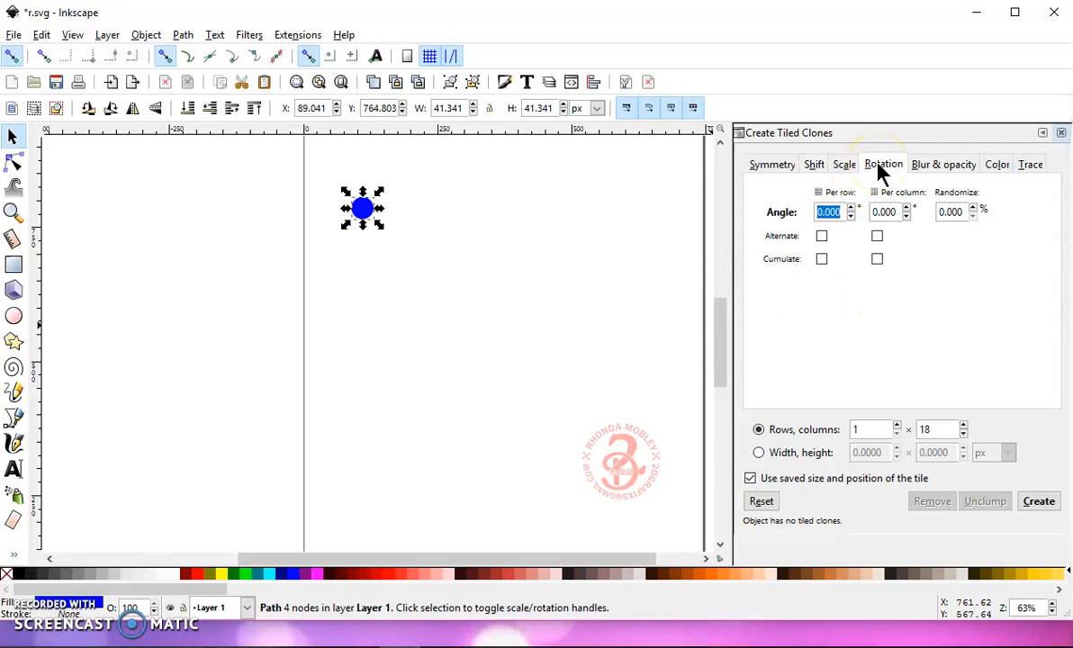
click(870, 211)
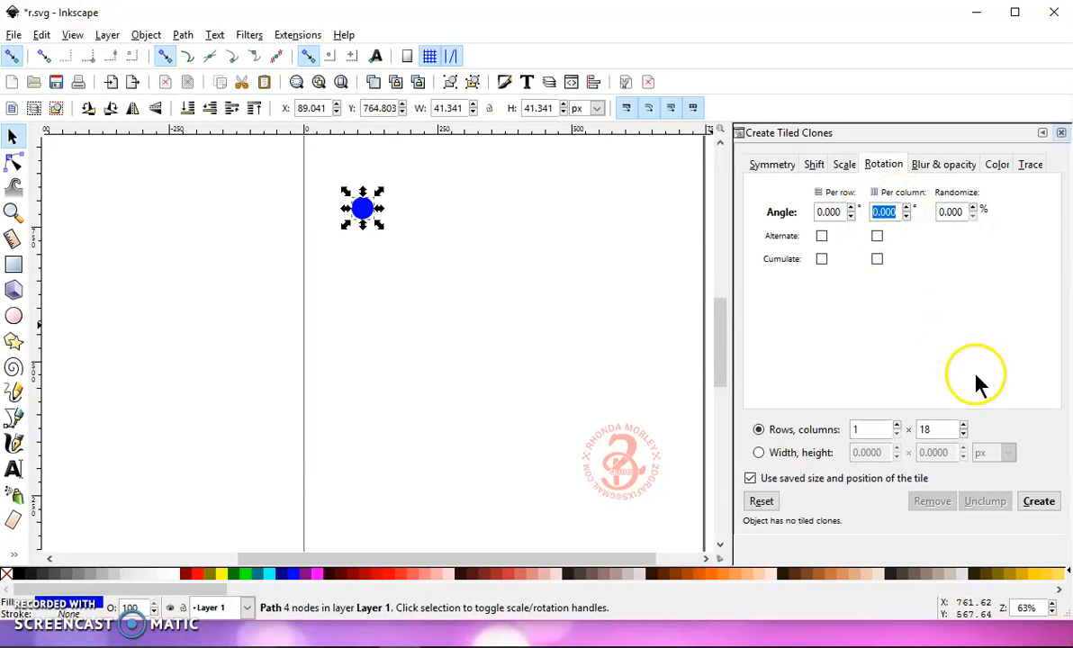
click(931, 428)
double_click(930, 429)
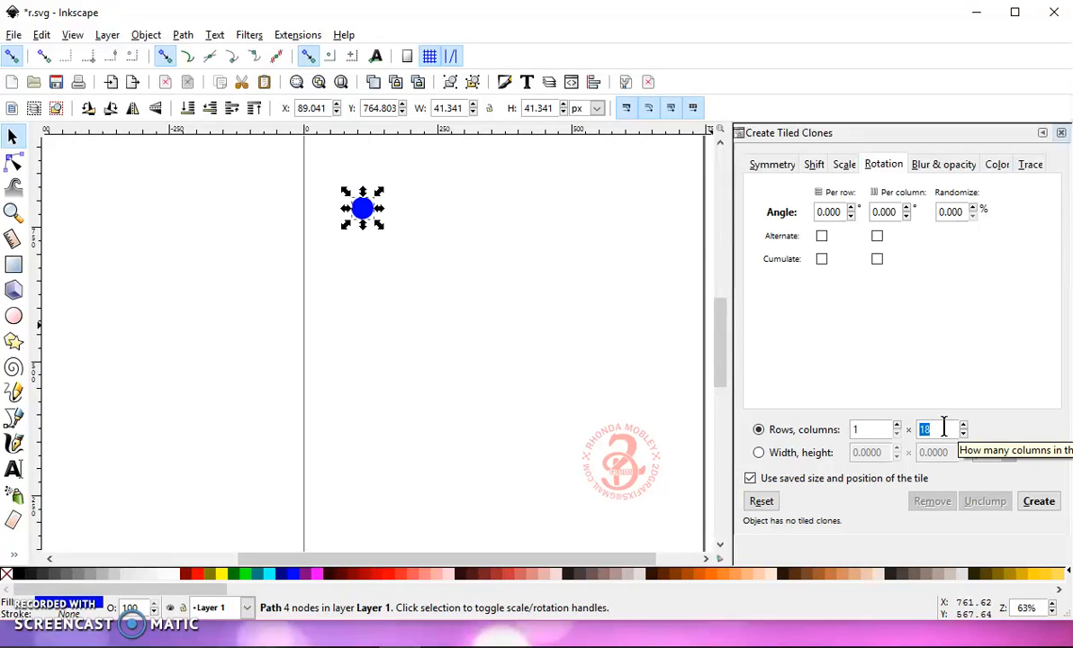
double_click(866, 429)
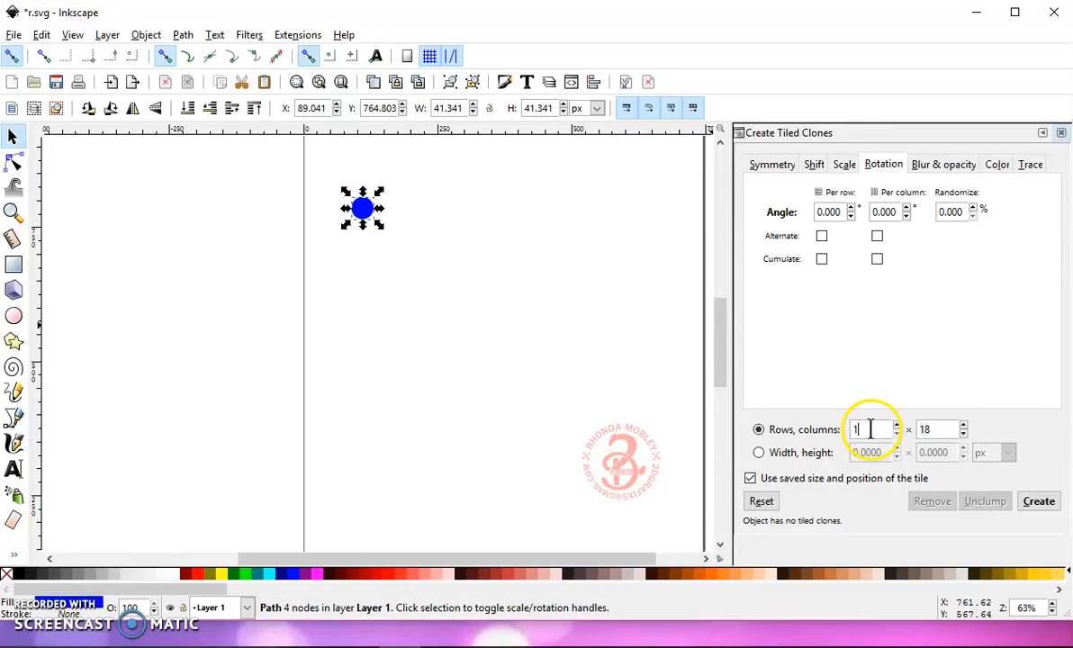
double_click(913, 429)
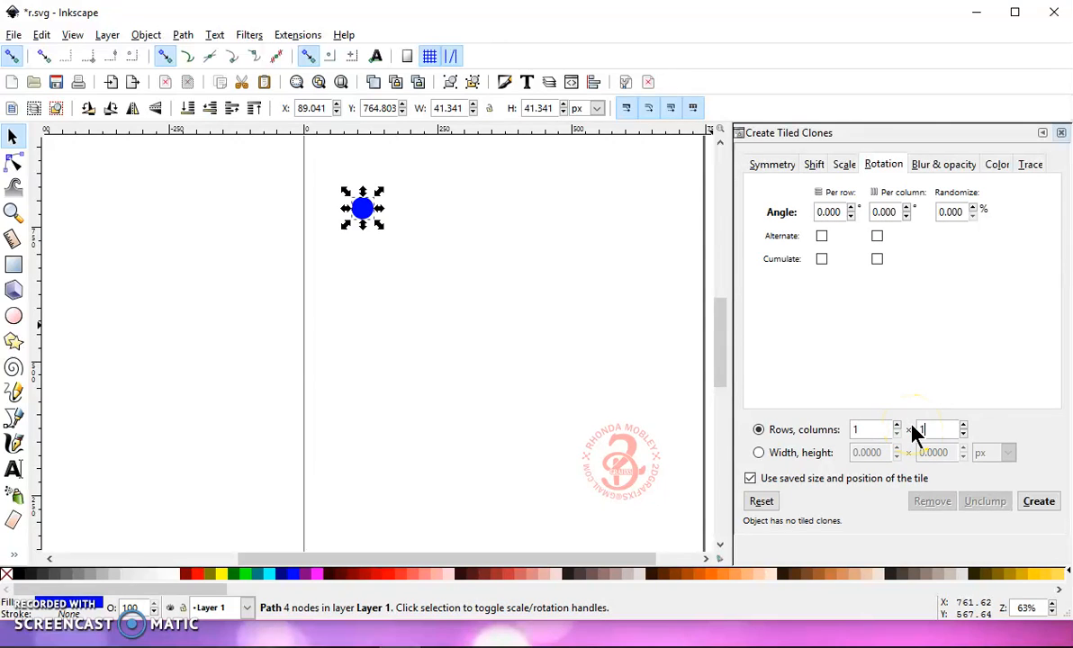
Step: Set the clones' rotation angle per column to 30°
double_click(870, 212)
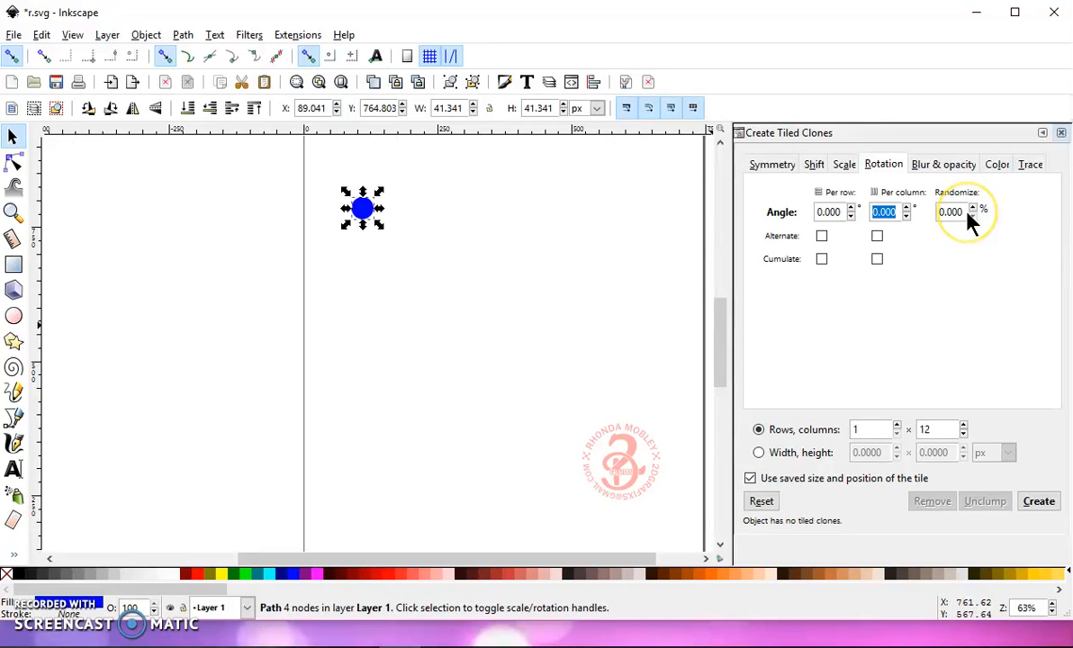
text(3)
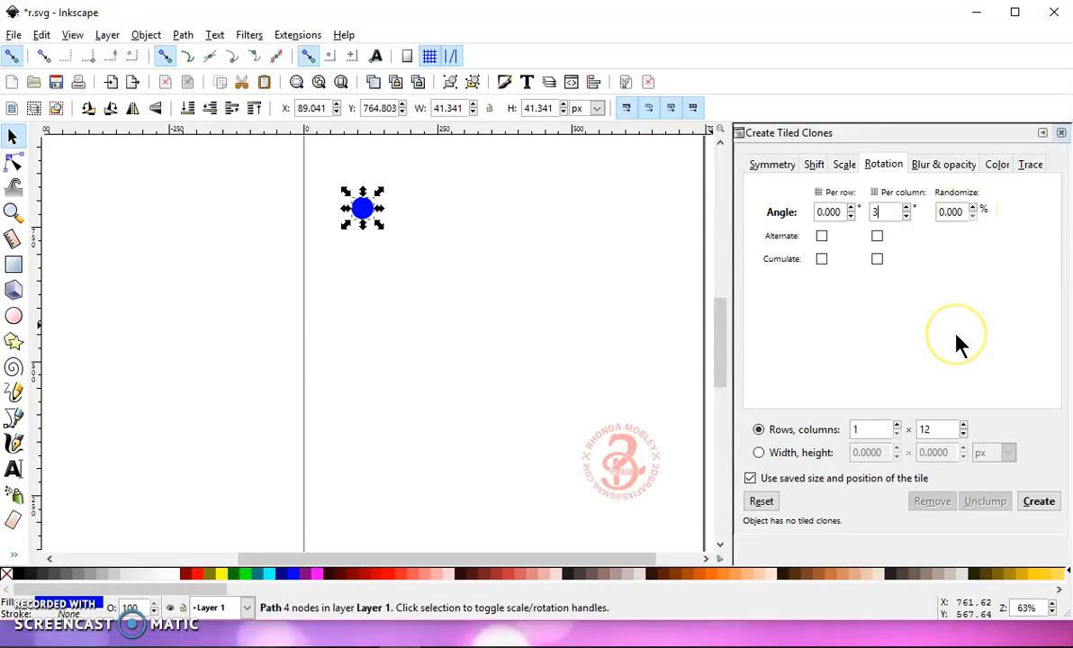
text(0)
key(Return)
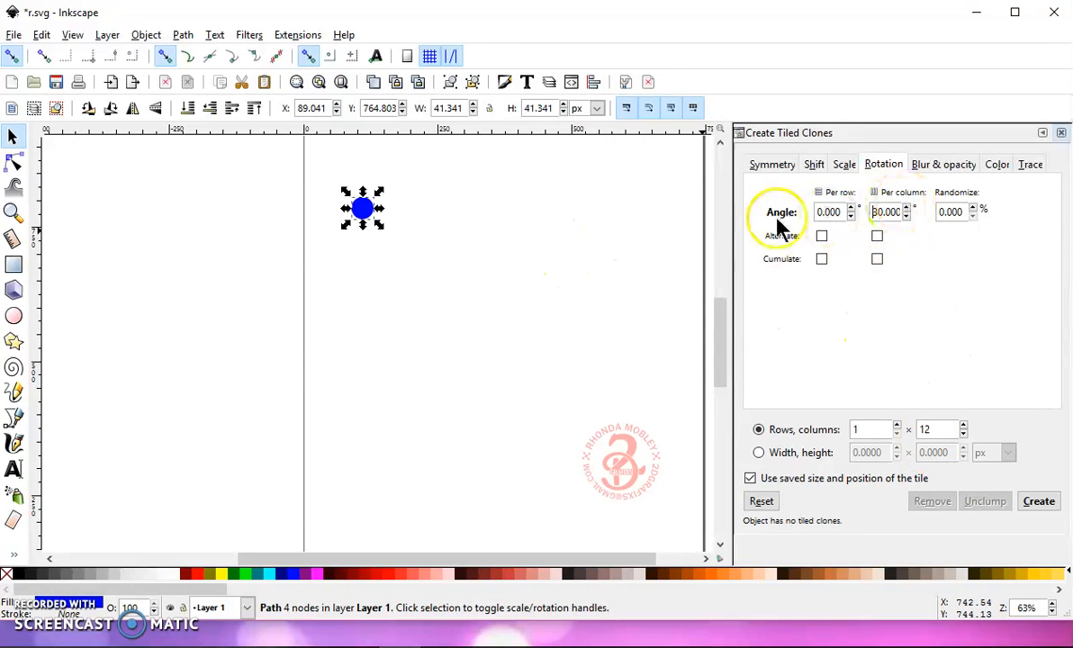
Step: Move the circle's rotation center straight down to about 150 px below it and create the tiled clones
click(369, 213)
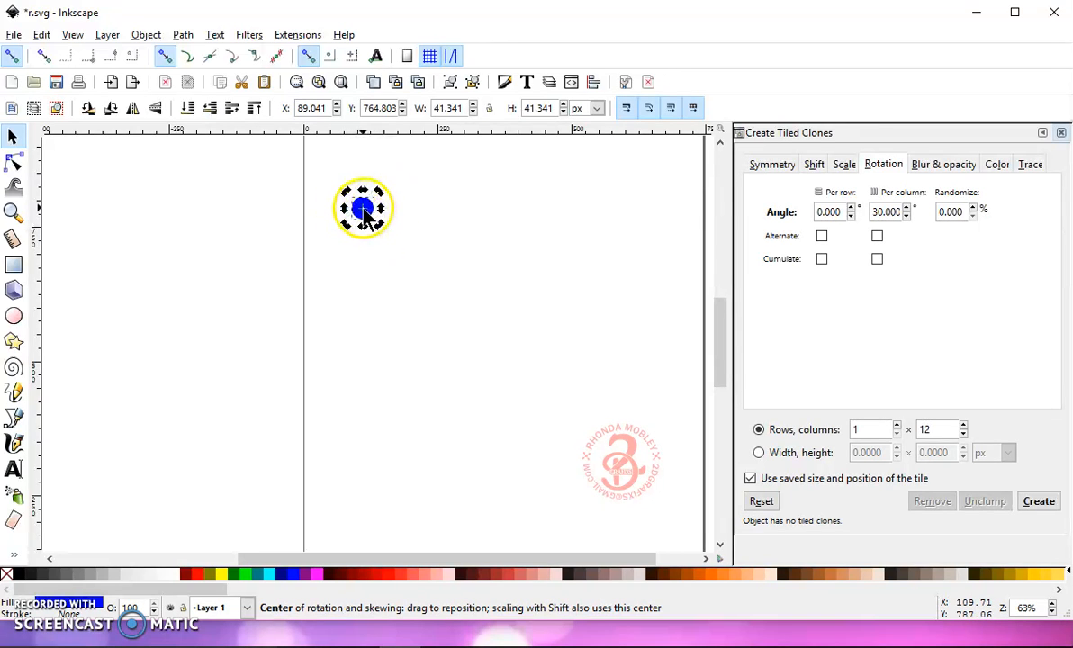
key(ctrl)
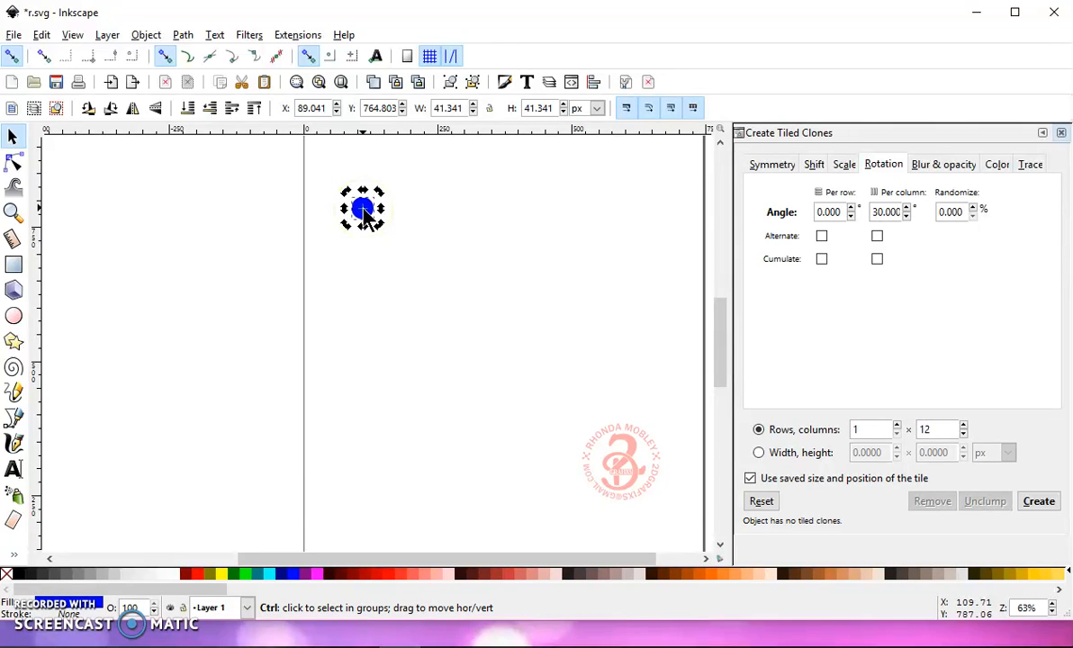
drag(363, 211, 361, 291)
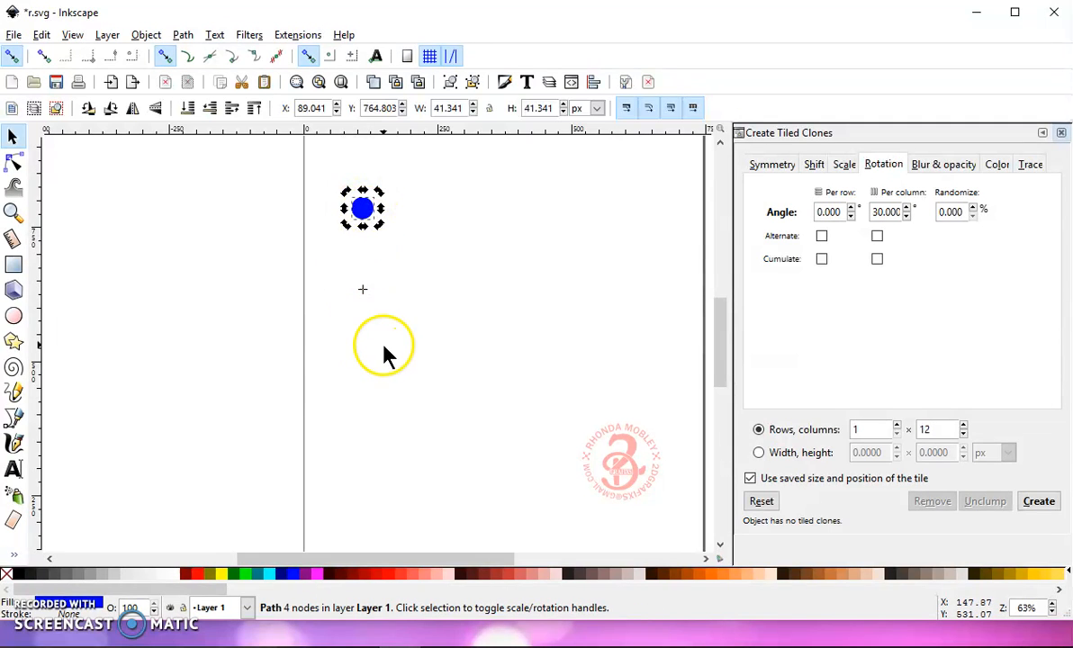
click(1038, 506)
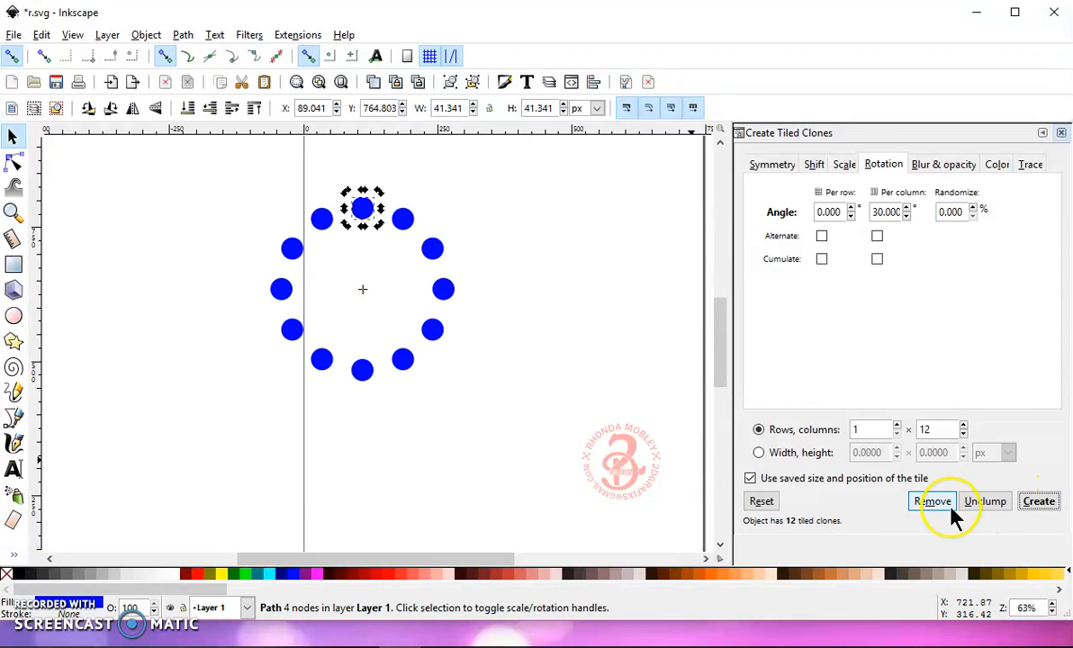
Step: Select the original circle that a ring clone is linked to, at the top of the ring, and delete it
click(366, 211)
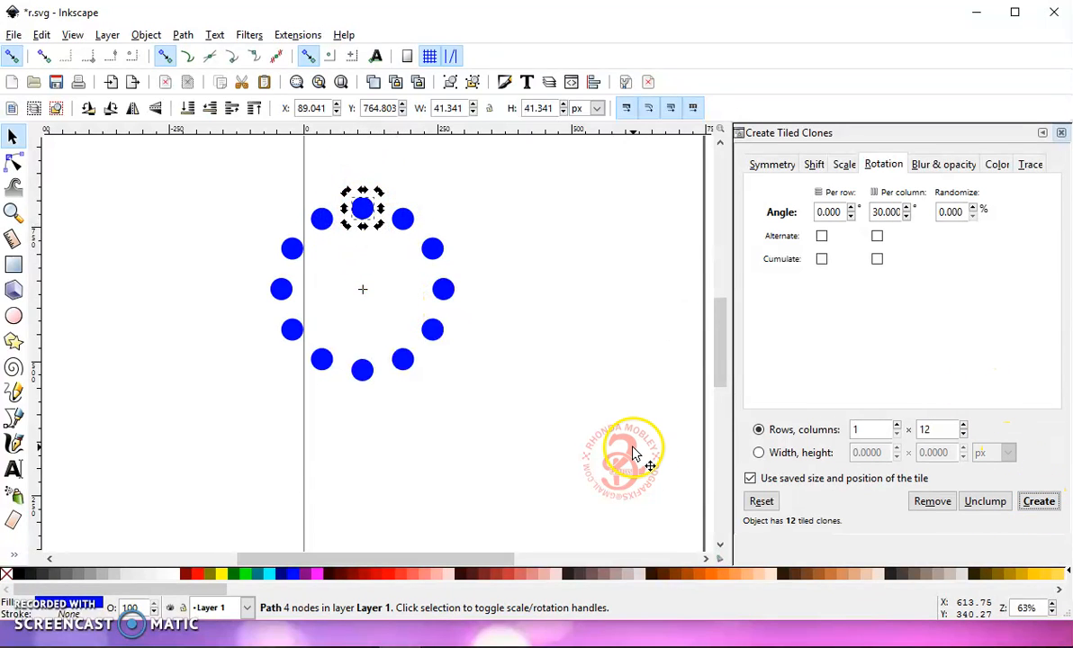
click(291, 248)
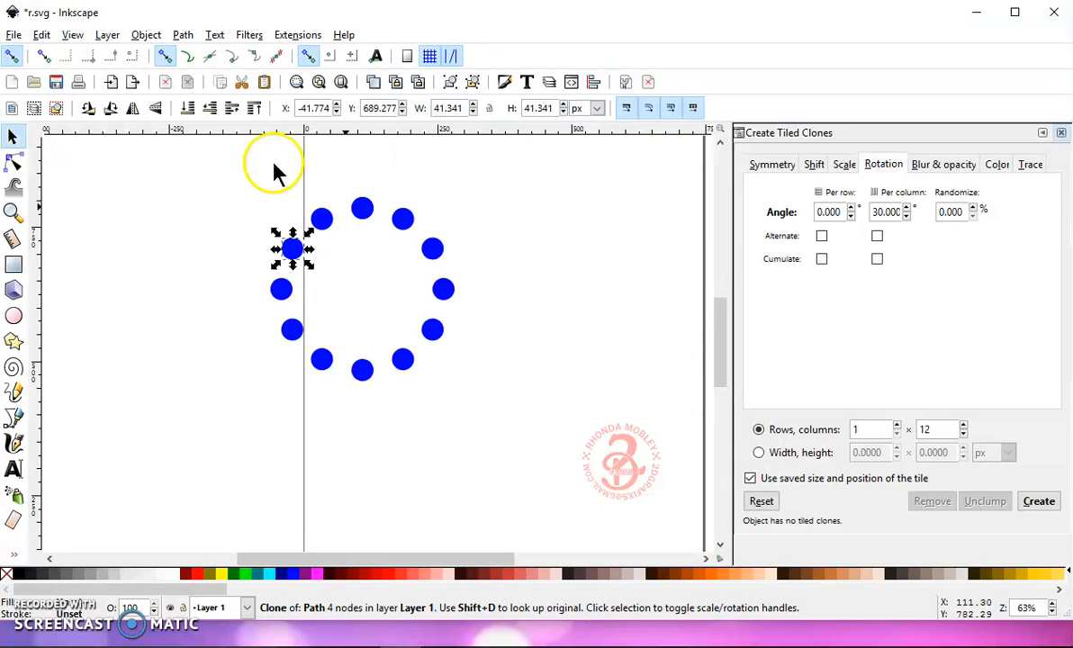
click(42, 35)
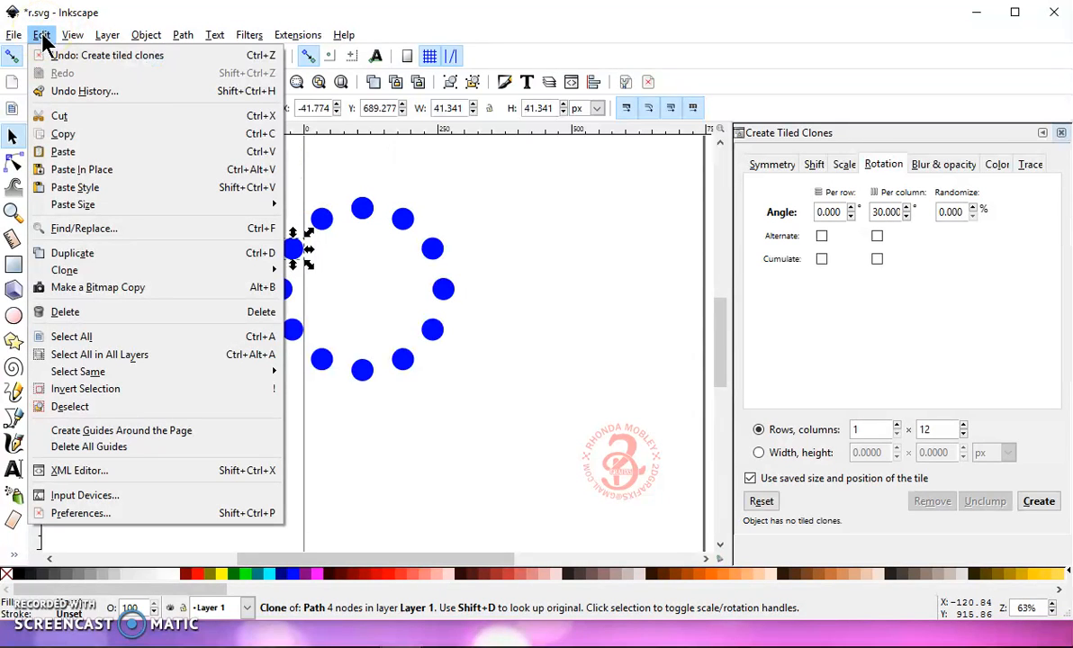
mouse_move(150, 277)
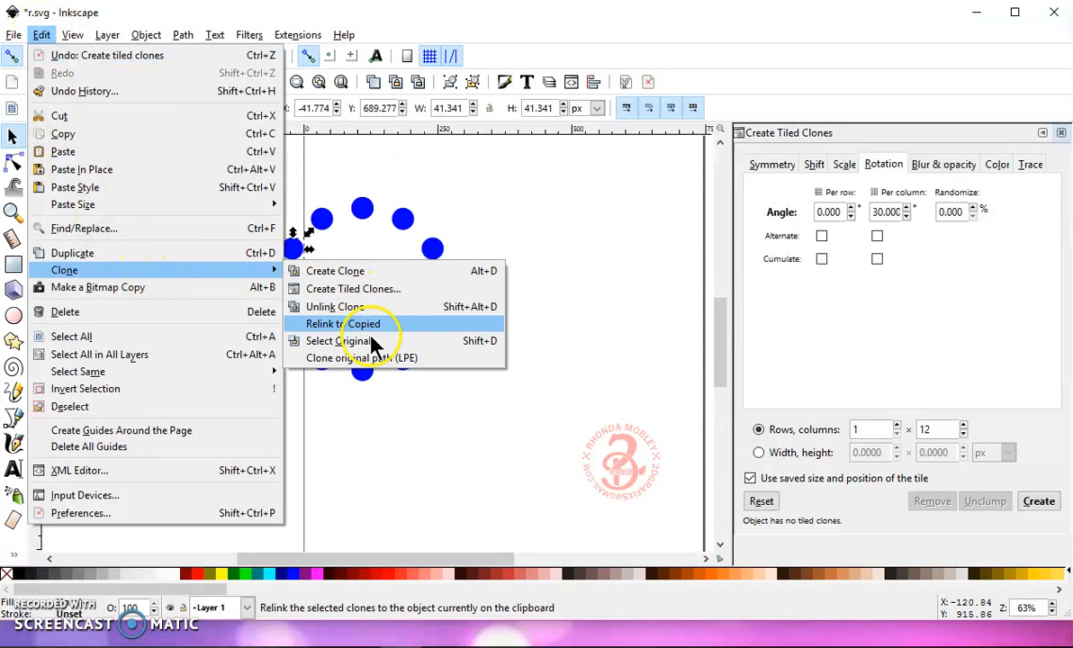
click(419, 349)
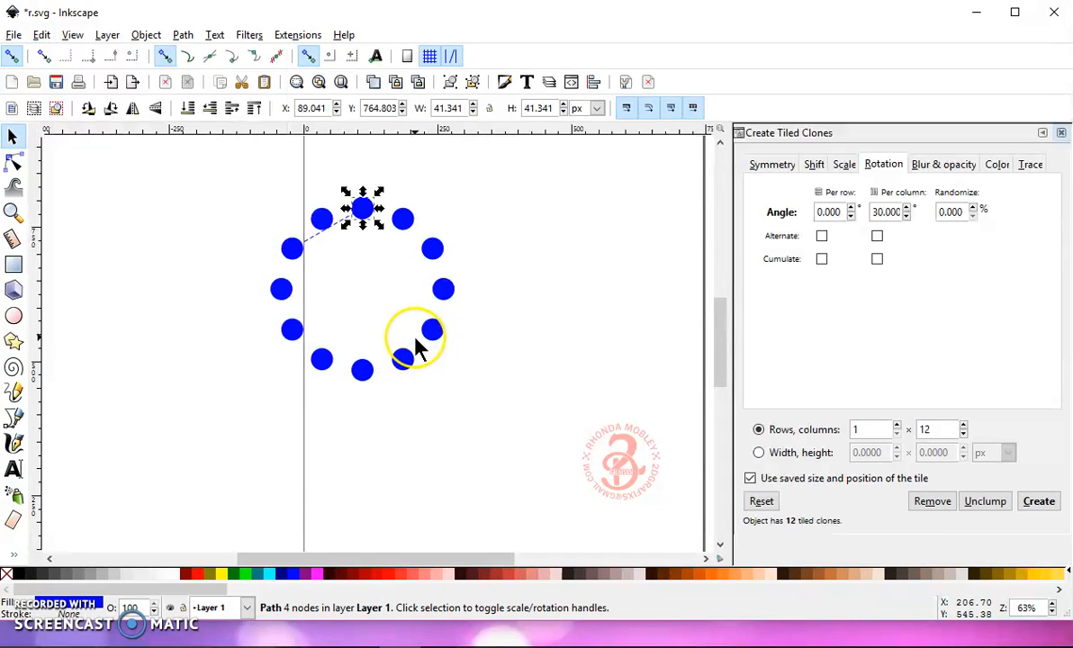
click(362, 214)
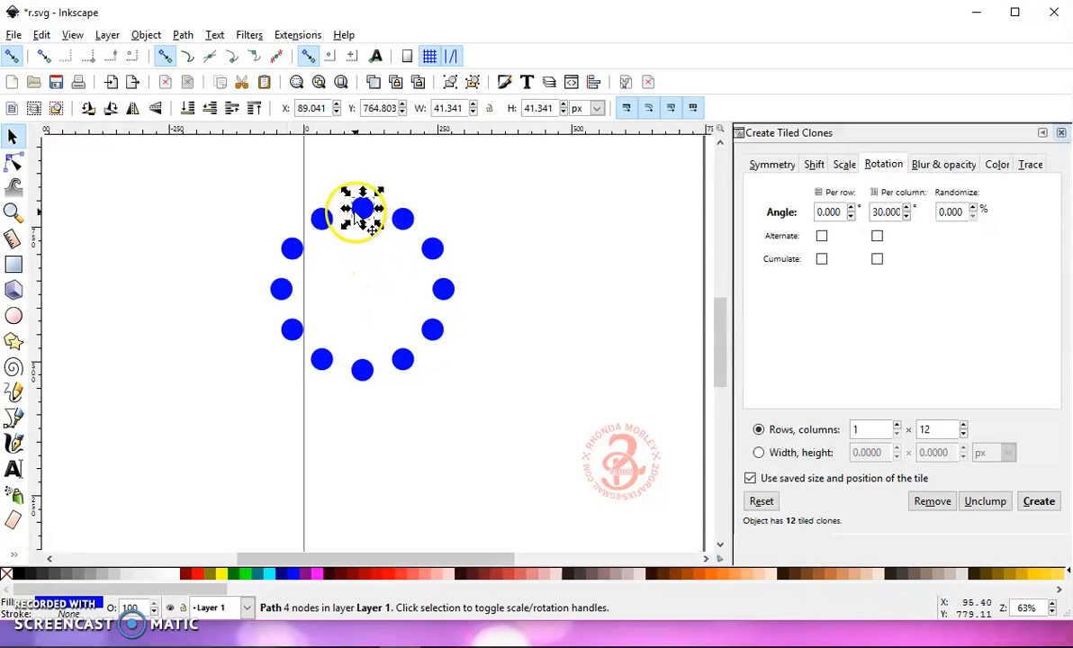
key(Escape)
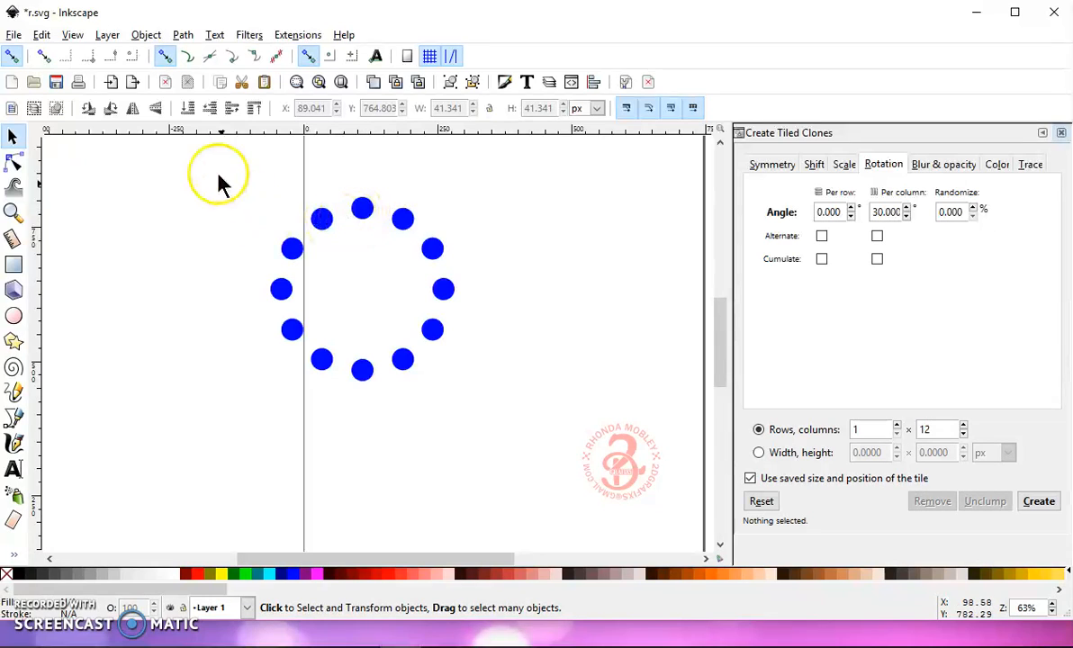
Step: Select all 12 circles of the ring and unite them into a single path
drag(241, 171, 508, 437)
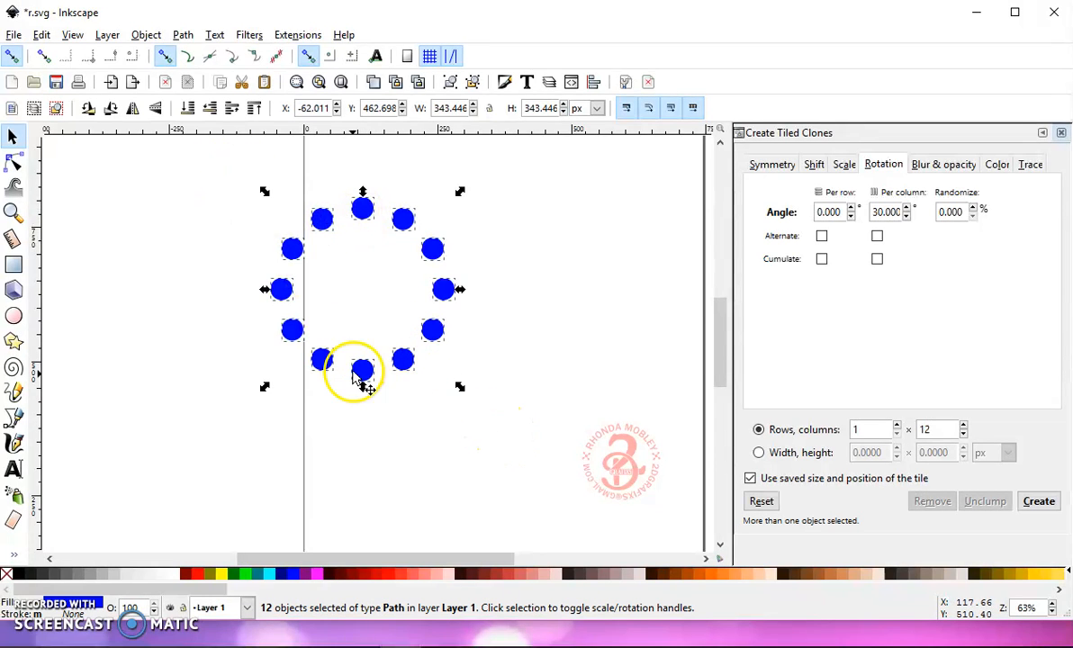
click(182, 35)
click(234, 135)
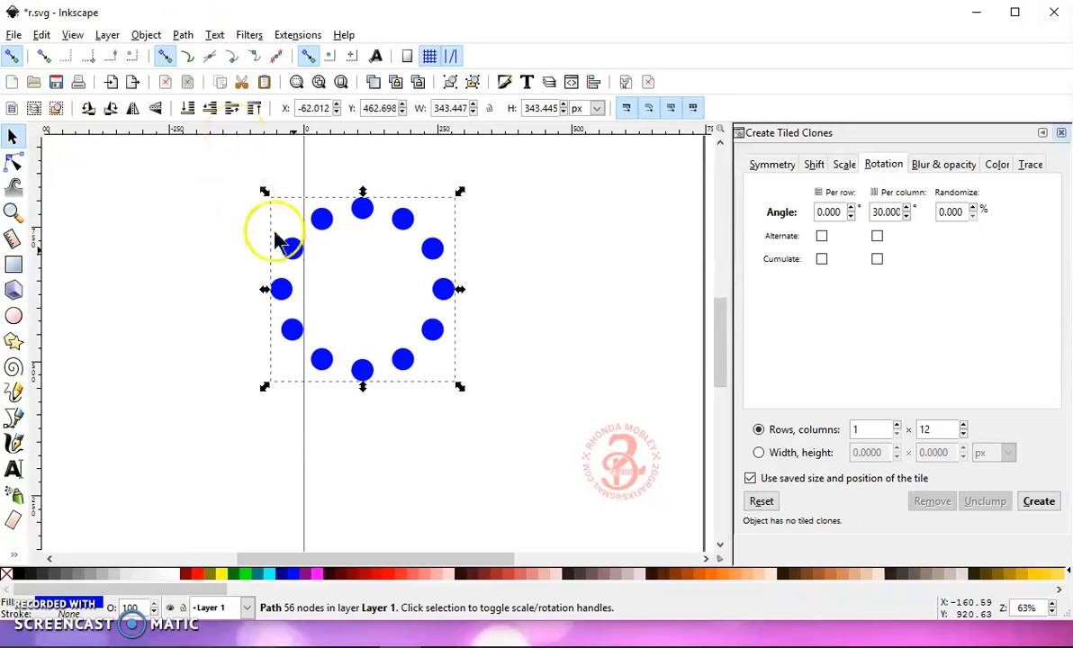
Step: Shrink the dotted ring to about 137 px wide and move it off the page, to the page's upper left
drag(448, 290, 229, 242)
drag(246, 339, 131, 225)
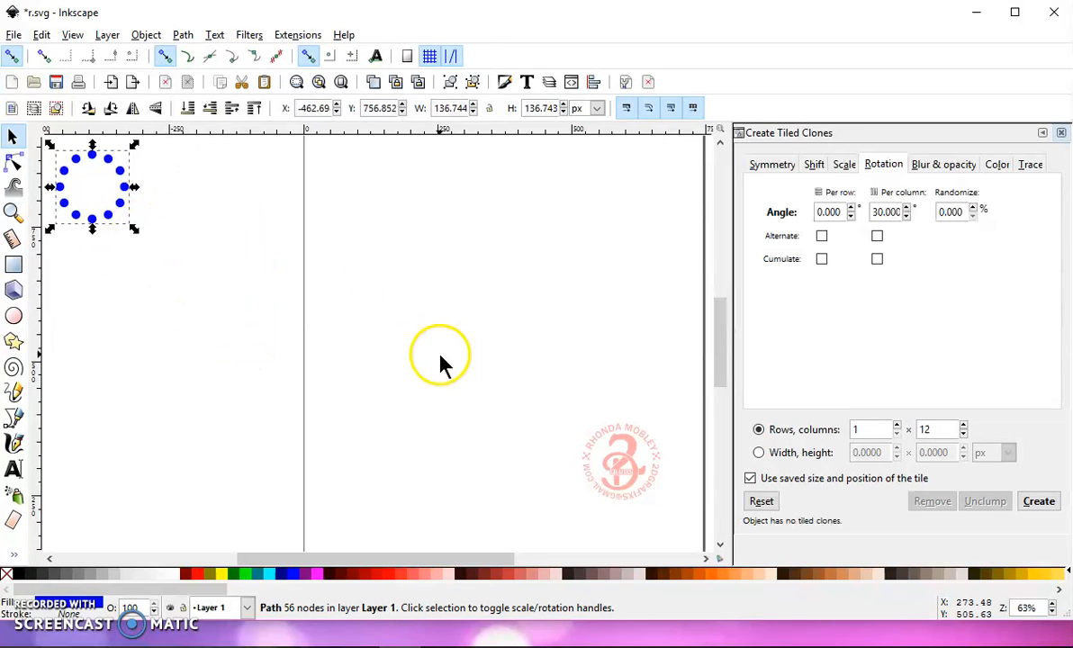
Step: Draw a blue square about 59 px wide in the upper part of the page
click(13, 264)
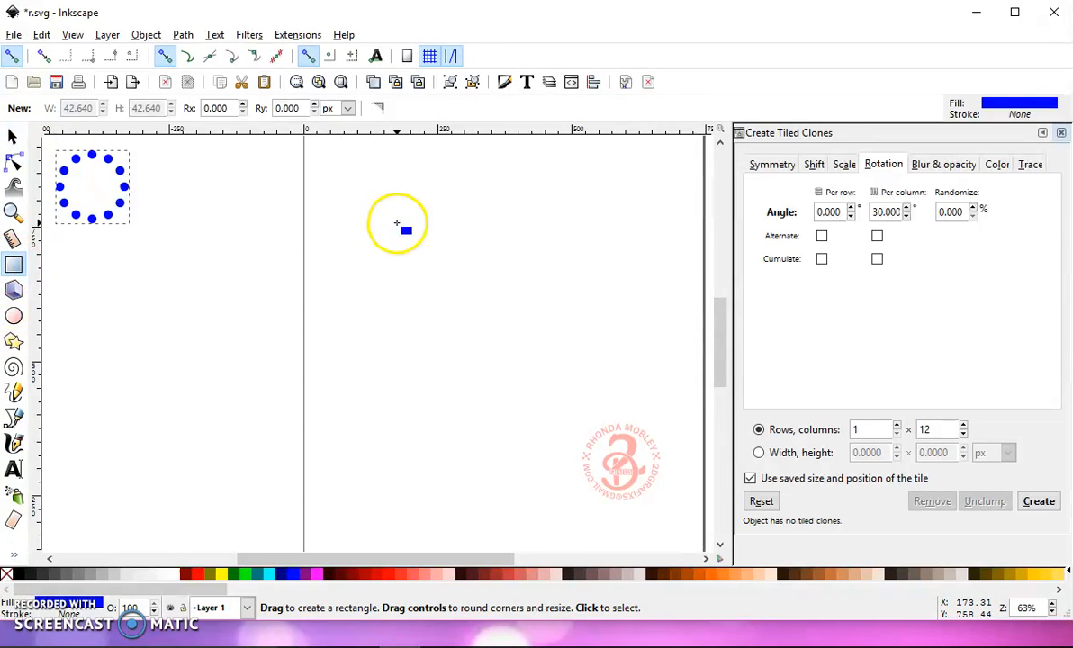
drag(383, 201, 416, 235)
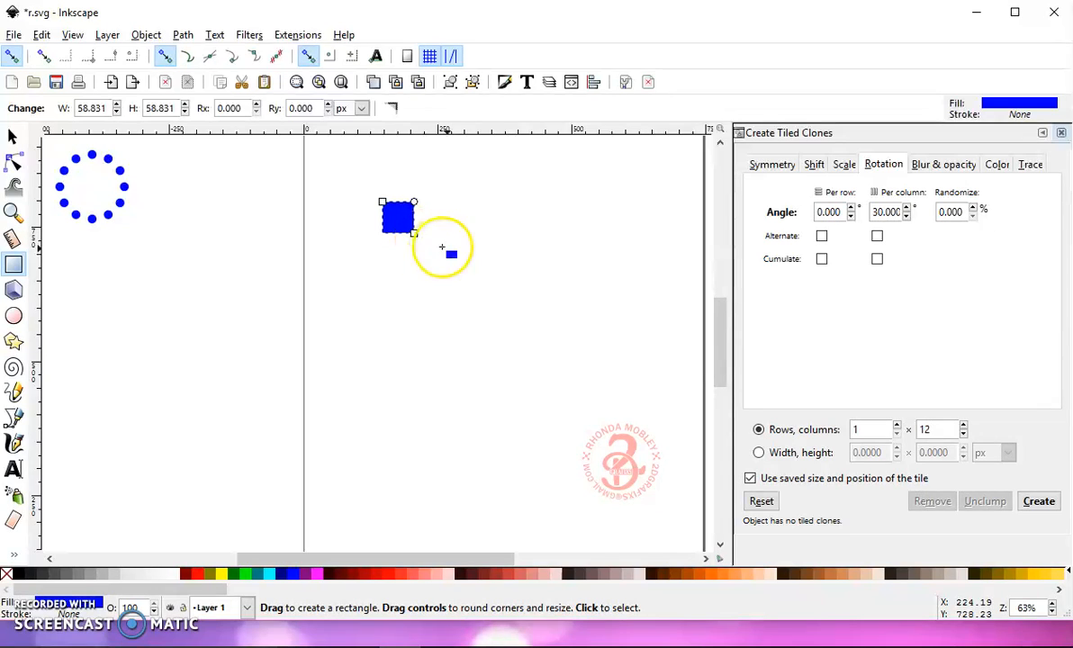
click(13, 140)
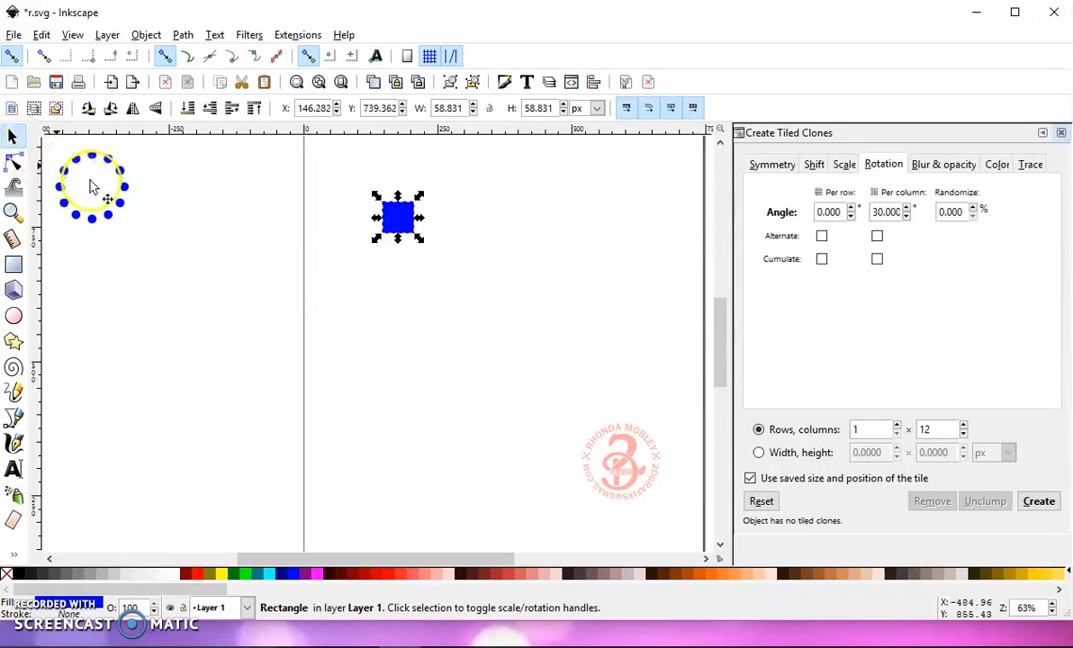
Step: Rotate the square 45° and reshape it into a narrow diamond about 31 px wide and 57 px high
drag(421, 195, 410, 208)
click(409, 214)
drag(420, 202, 430, 220)
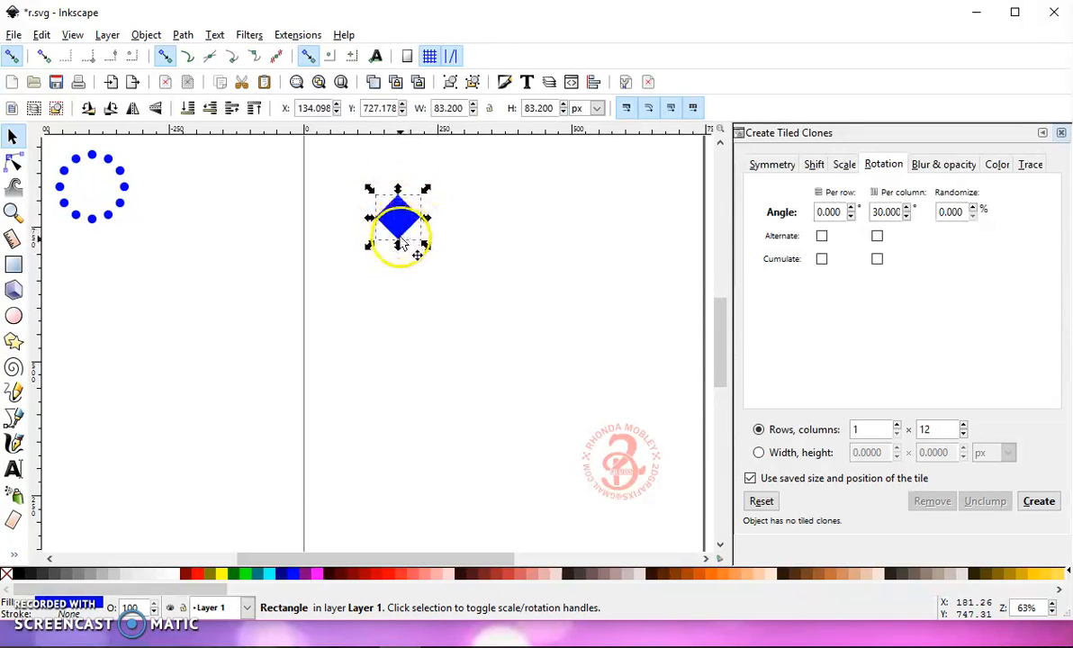
drag(397, 245, 364, 204)
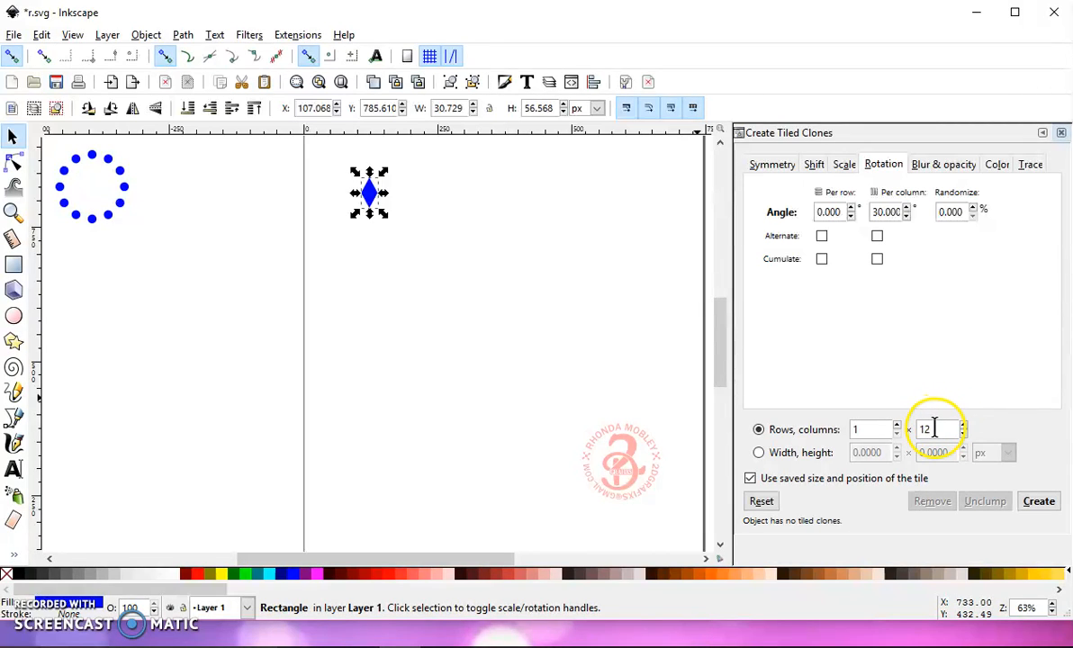
Step: Set the tiled clones to 18 columns with a rotation angle of 20° per column
drag(939, 430, 898, 429)
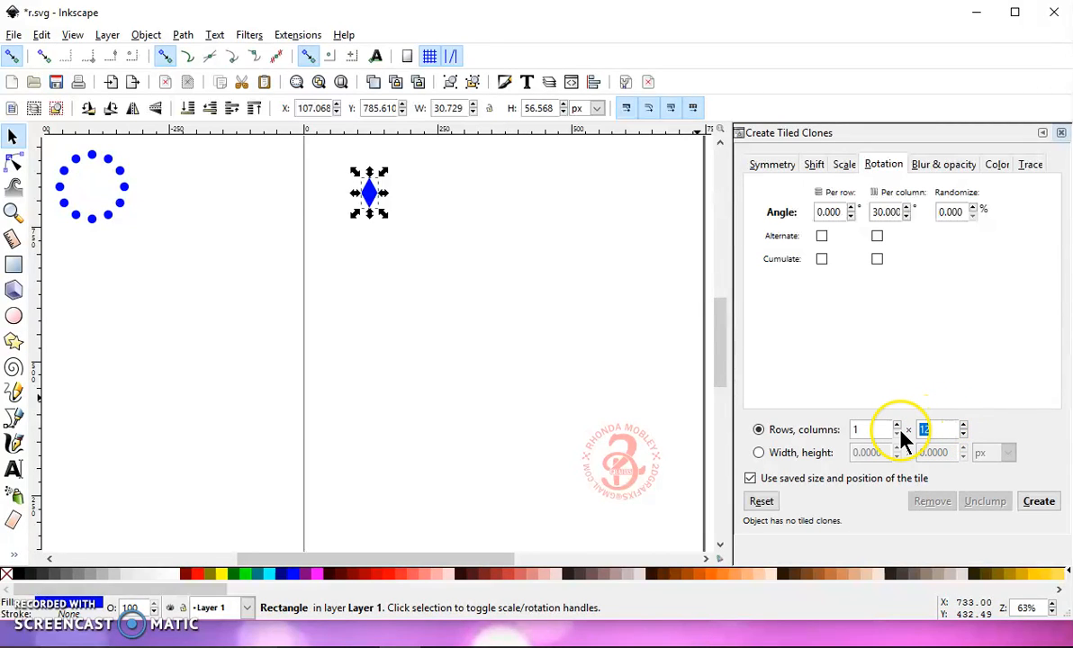
text(18)
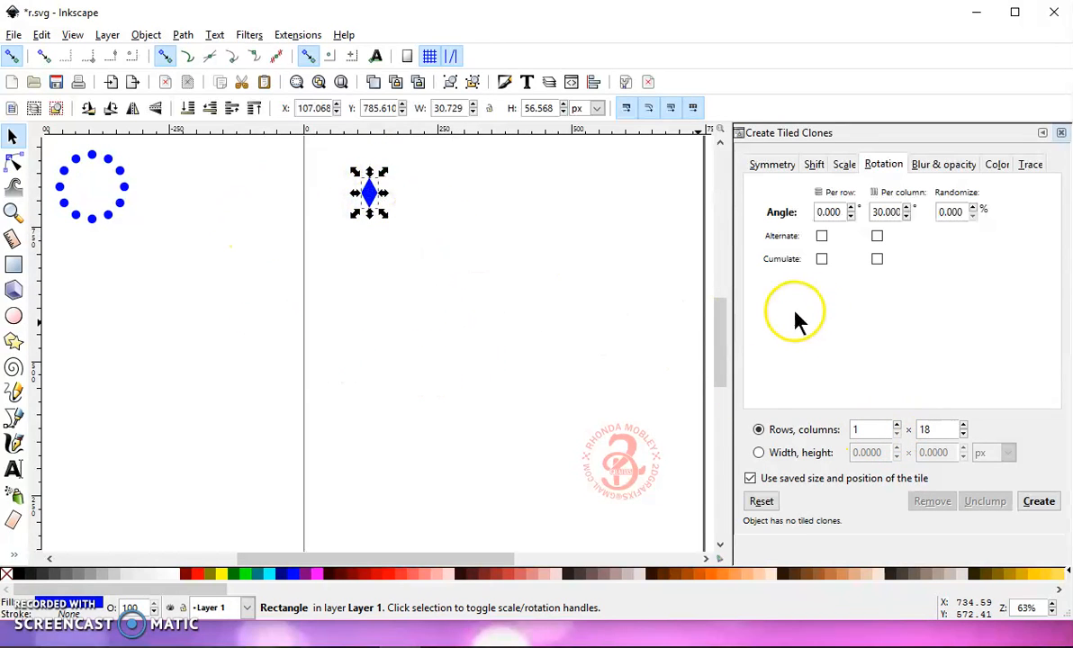
drag(878, 209, 926, 211)
text(20)
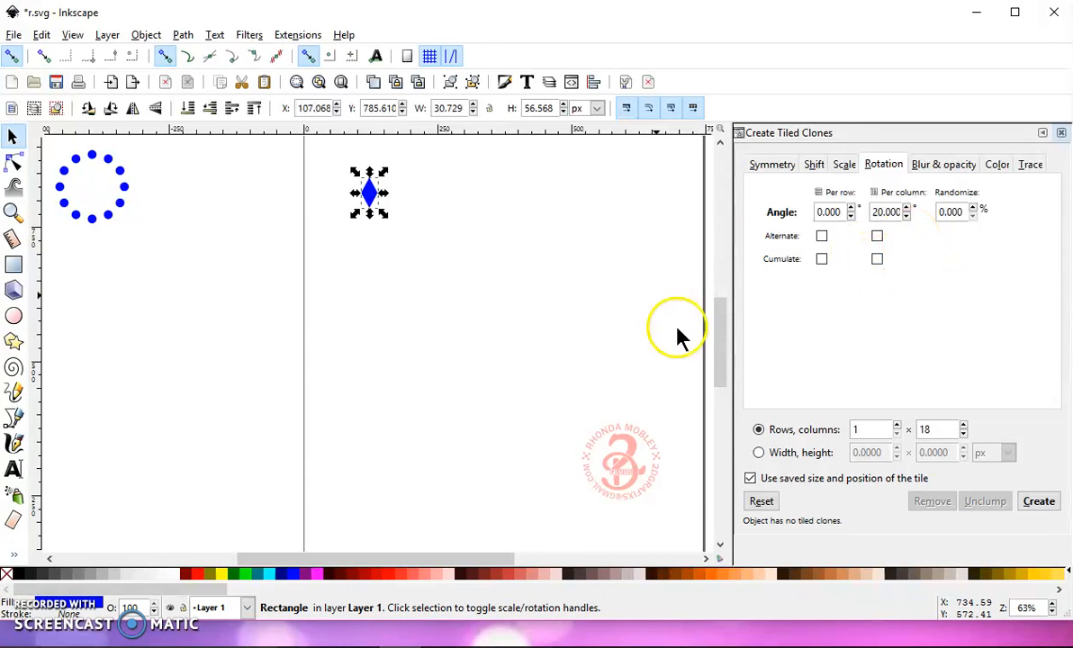
Step: Try creating the tiled clones around the diamond's own center and undo them
click(1039, 502)
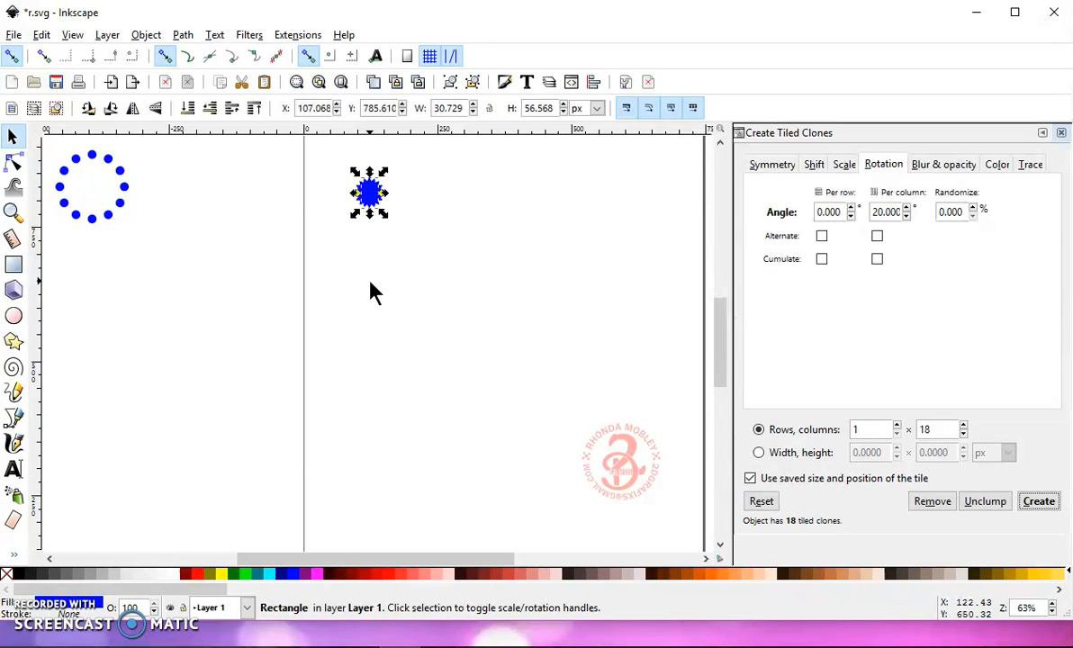
click(384, 195)
click(374, 209)
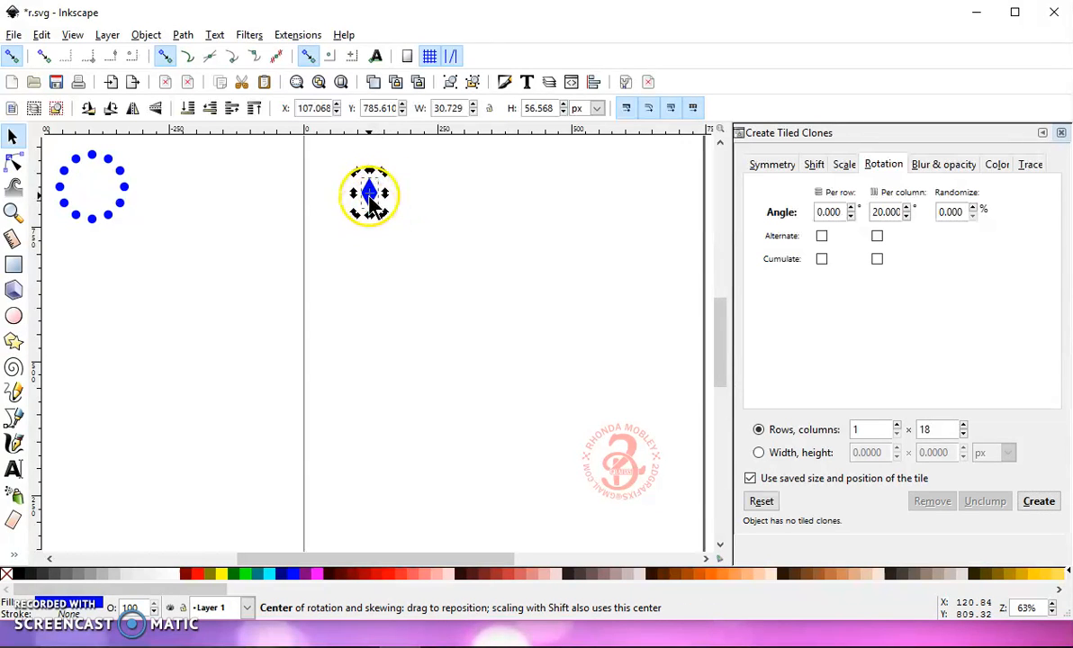
Step: Try a ring of clones with the rotation center about 165 px straight below the diamond, and undo the clones
drag(370, 194, 374, 284)
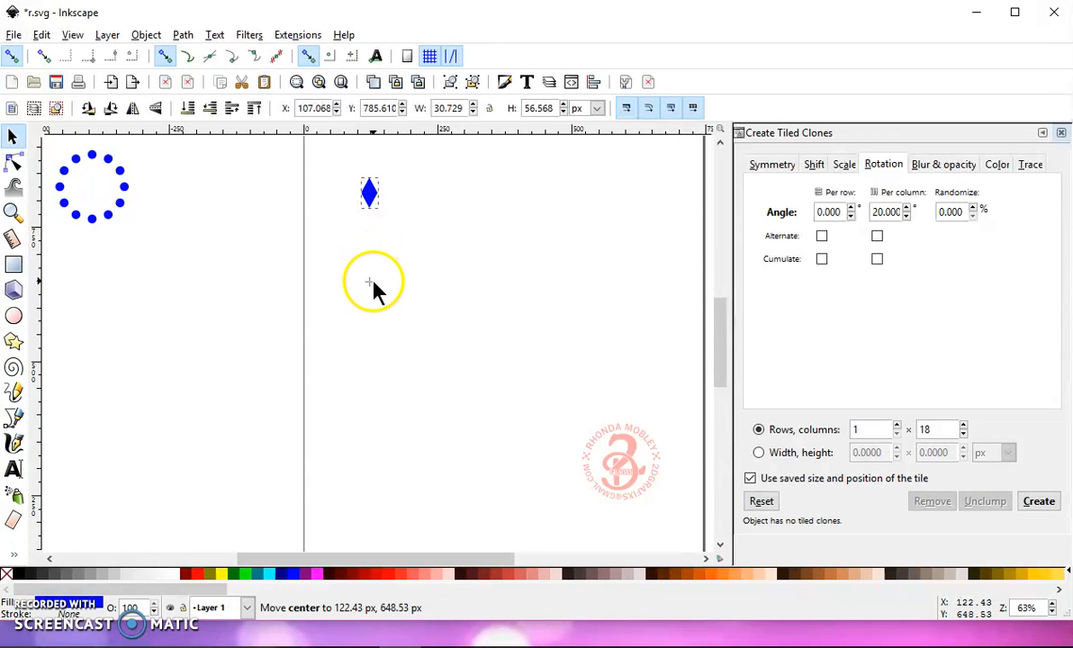
click(1038, 502)
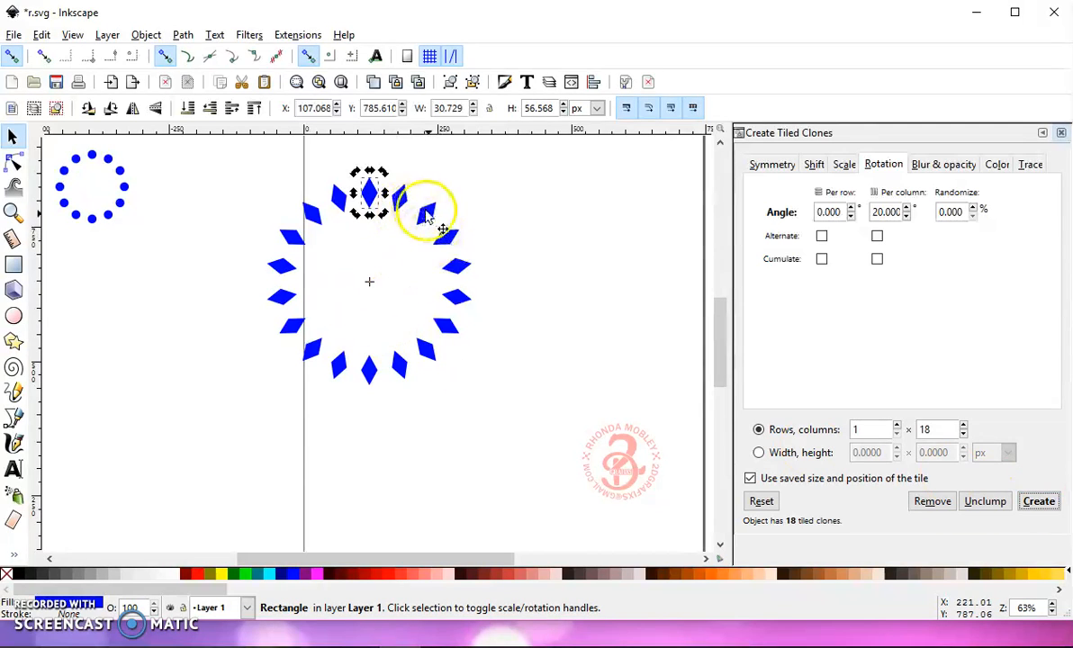
key(ctrl+z)
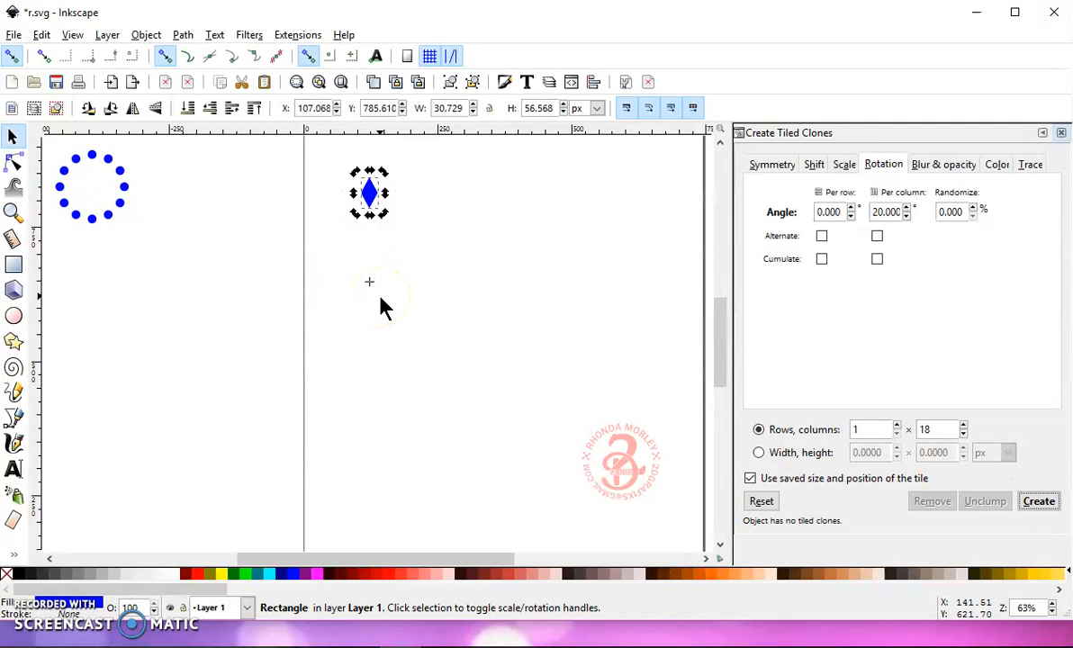
Step: Create 18 tiled clones around a rotation center about 145 px straight below the diamond and delete the original diamond
drag(370, 282, 369, 270)
click(1048, 506)
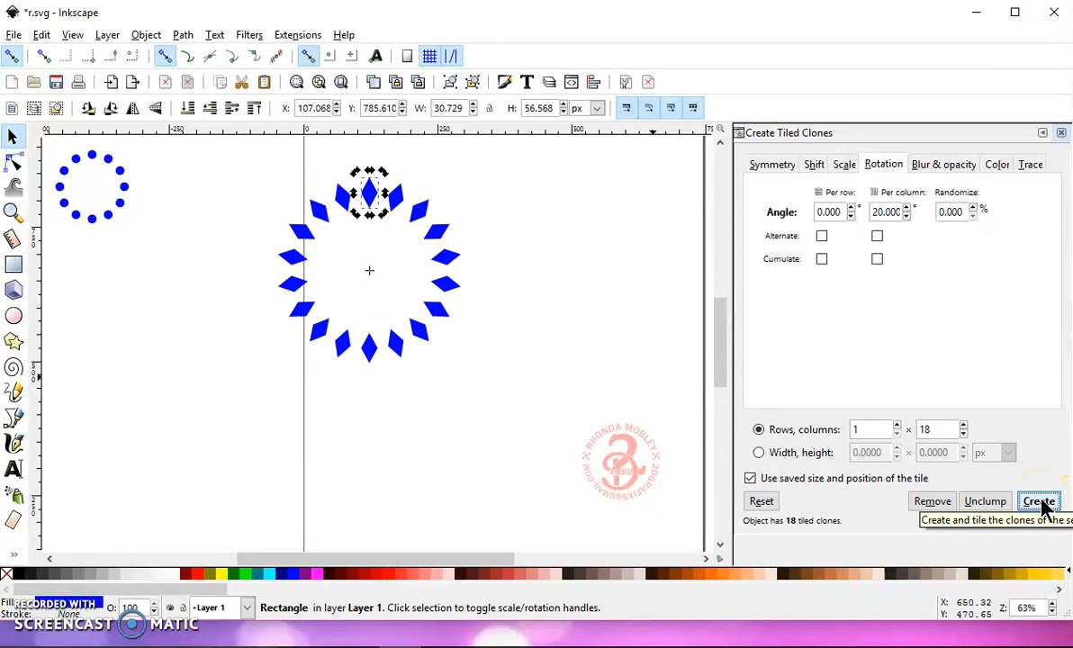
click(549, 396)
click(549, 396)
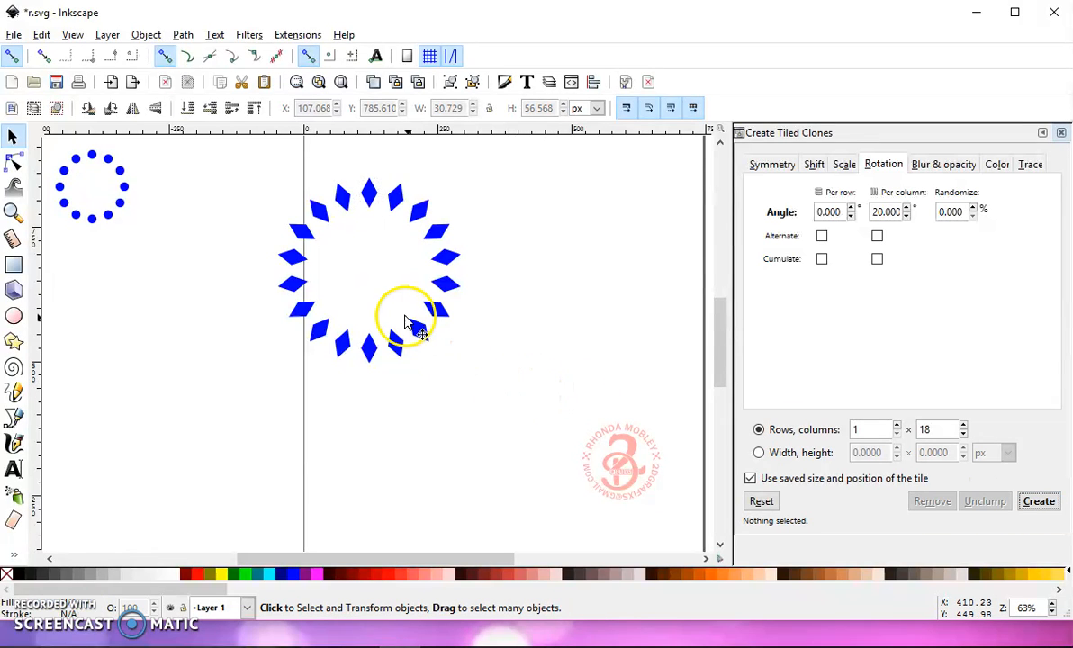
Step: Select all 18 diamonds of the ring and unite them into a single path
drag(239, 155, 515, 428)
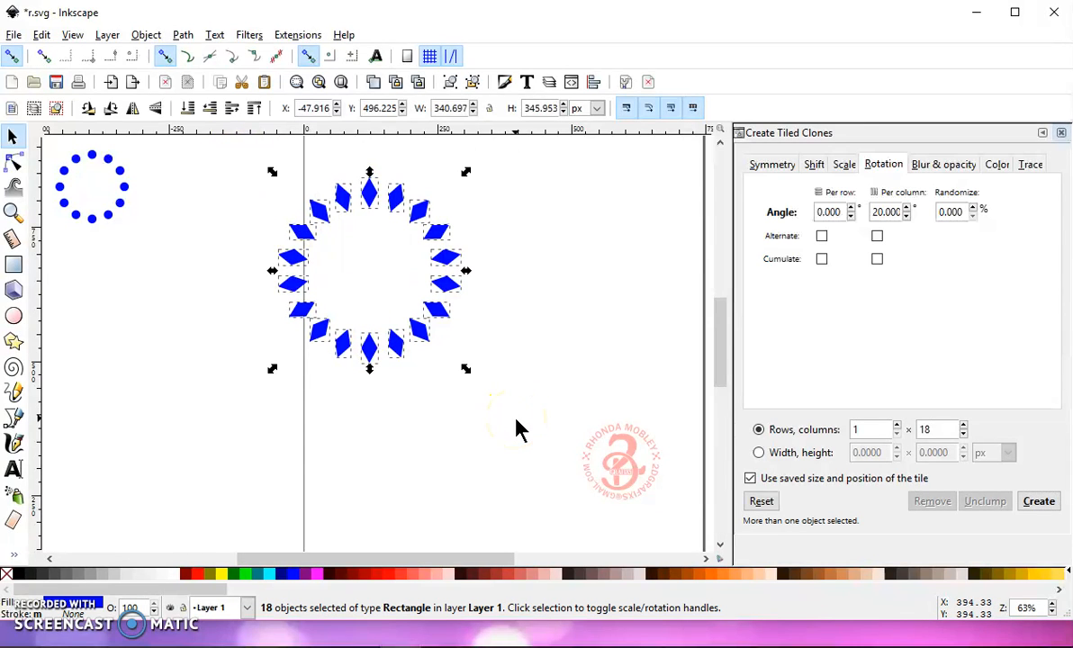
click(183, 36)
click(203, 133)
Step: Shrink the diamond ring to about 112 px wide and move it off the page, below the dotted ring
drag(466, 373, 345, 248)
drag(333, 209, 113, 275)
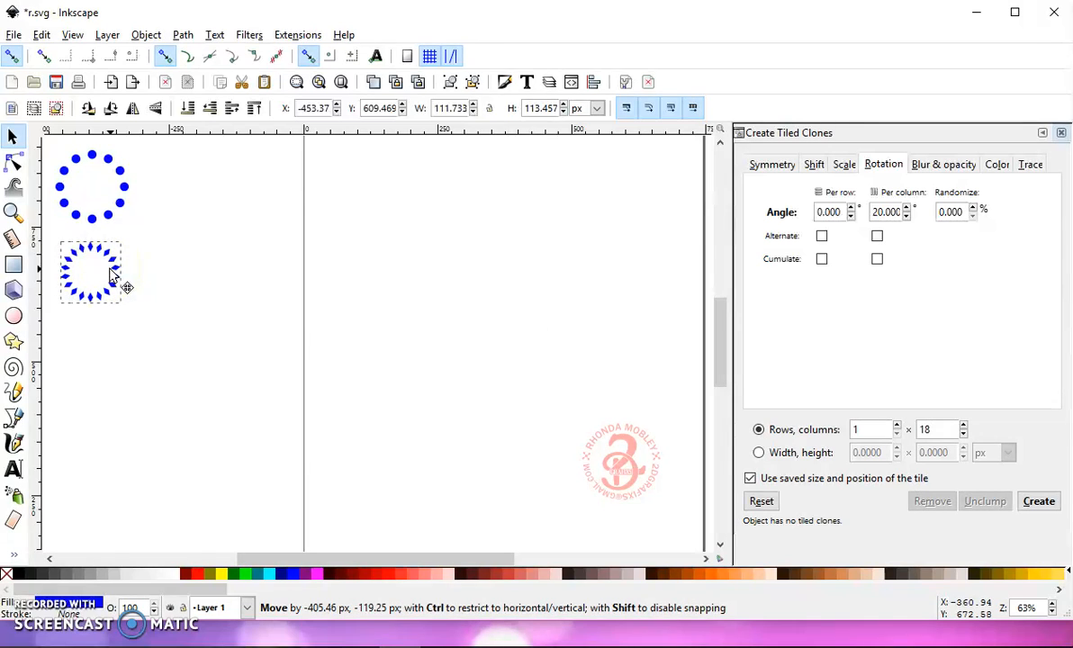
Step: Move the dotted ring back onto the page and draw a circle about 95 px wide from the ring's center
click(129, 187)
drag(129, 188, 482, 255)
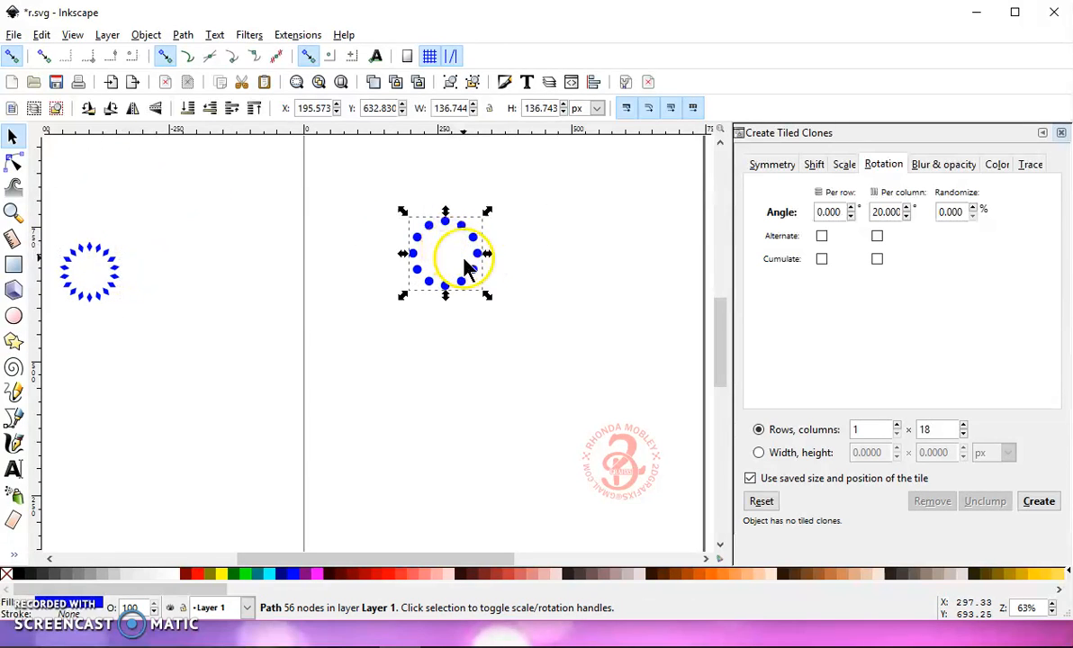
click(13, 315)
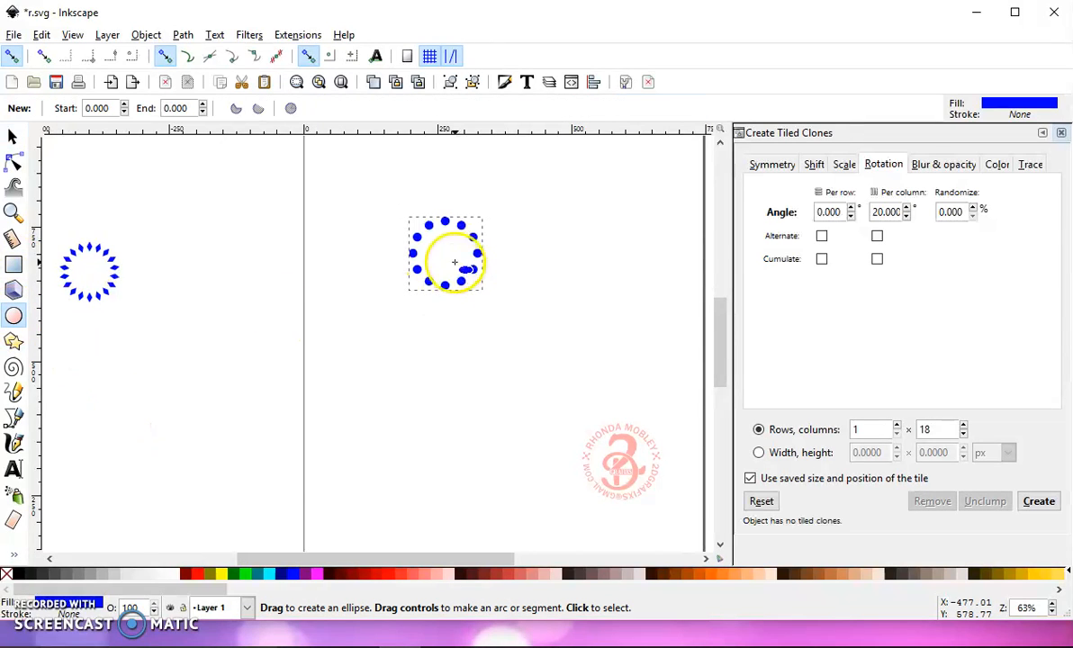
key(shift)
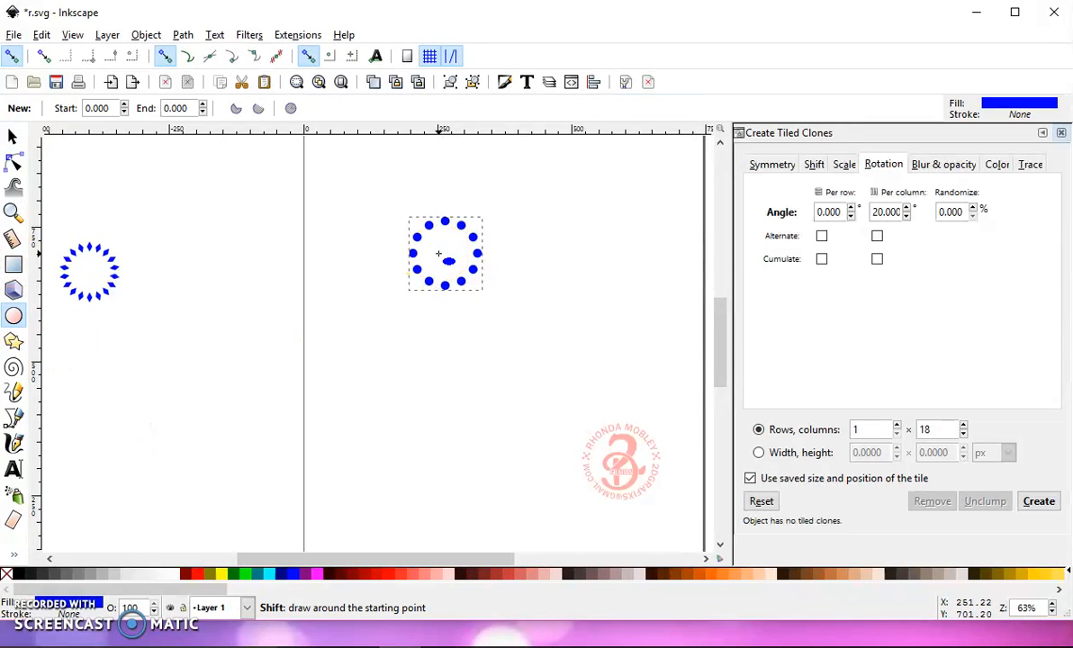
key(ctrl)
mouse_move(445, 254)
mouse_down()
mouse_move(471, 279)
mouse_move(452, 258)
mouse_move(455, 243)
mouse_up()
click(12, 136)
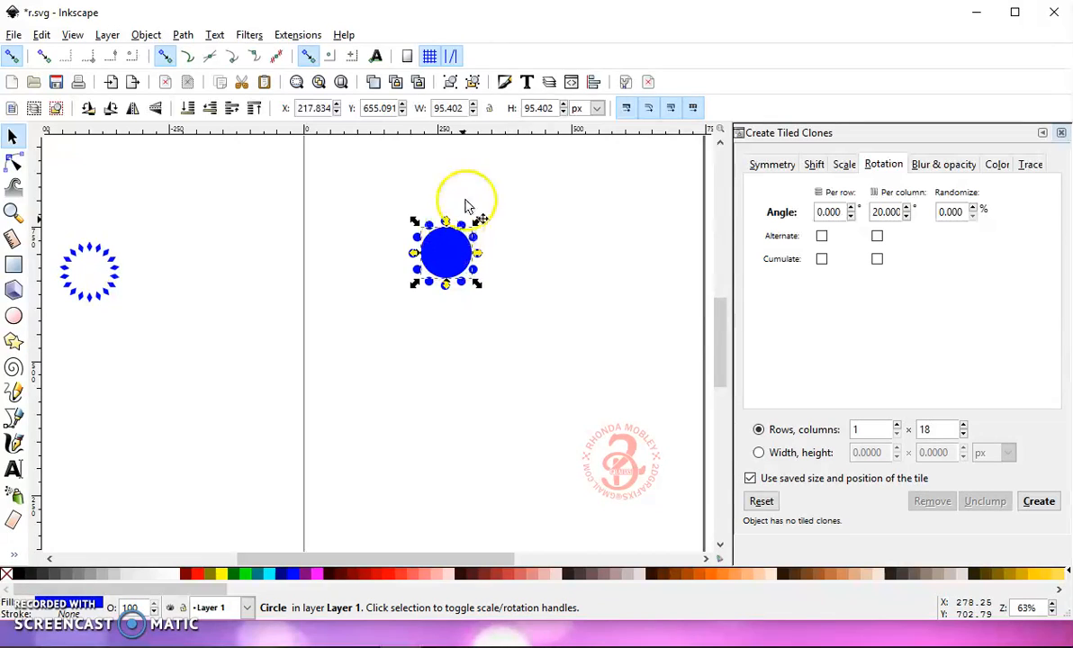
Step: Select the circle and the dotted ring together and center them on each other on both the vertical and horizontal axes
click(595, 83)
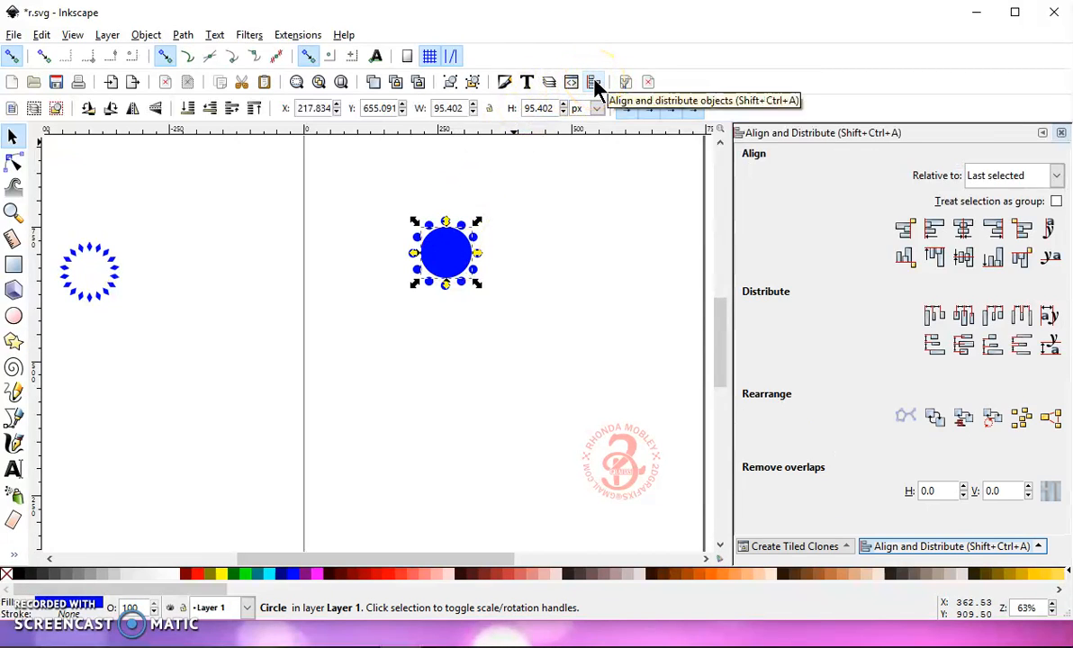
drag(533, 331, 357, 187)
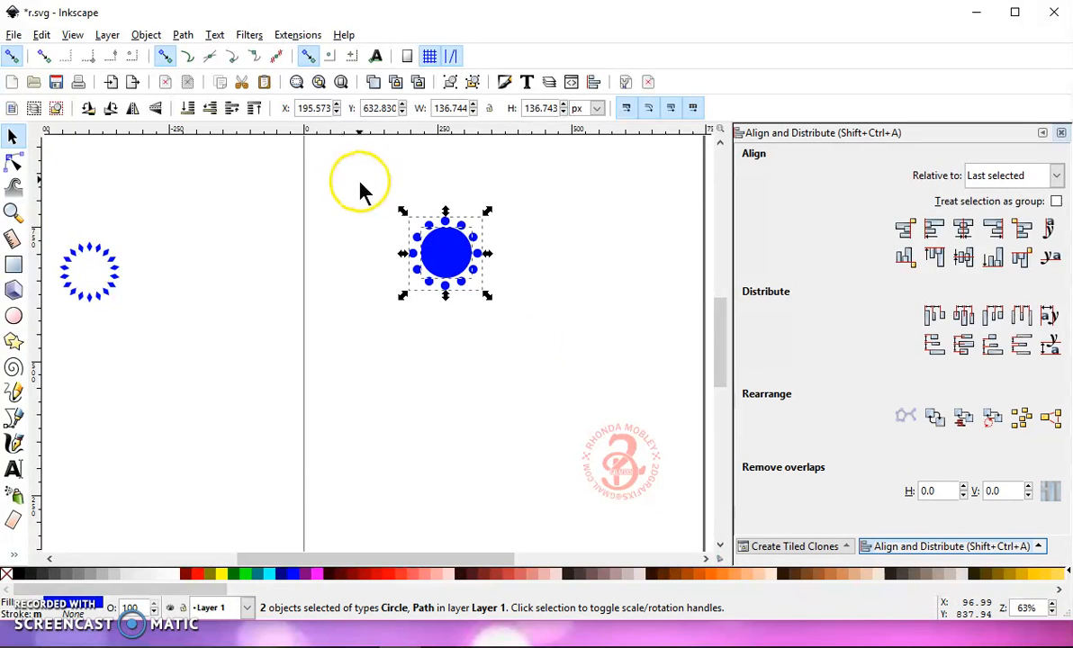
click(965, 232)
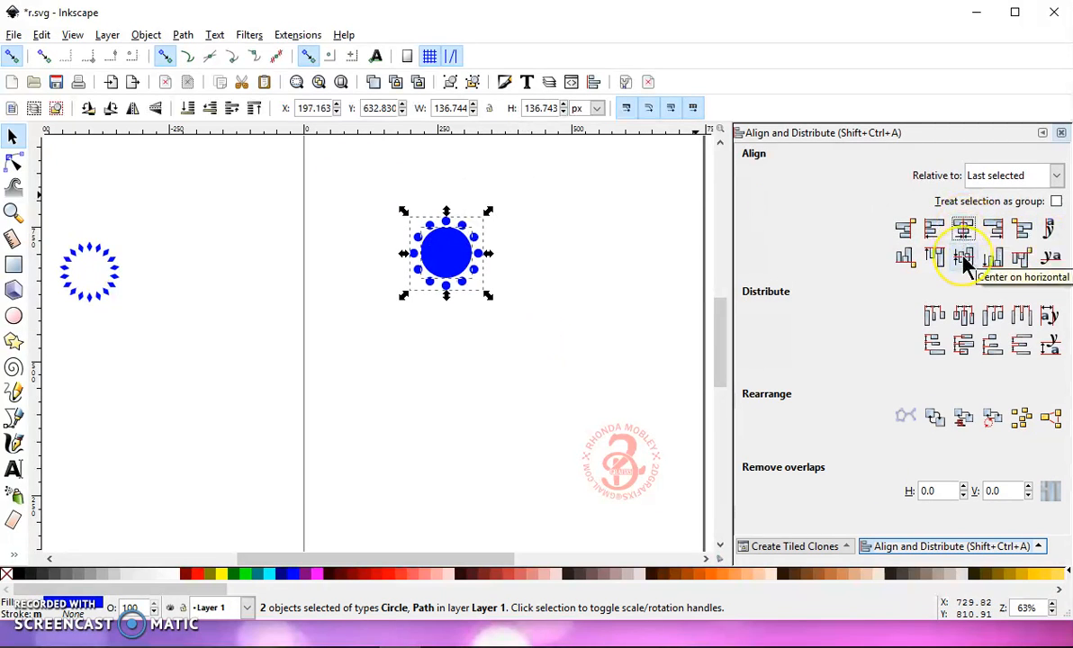
click(965, 260)
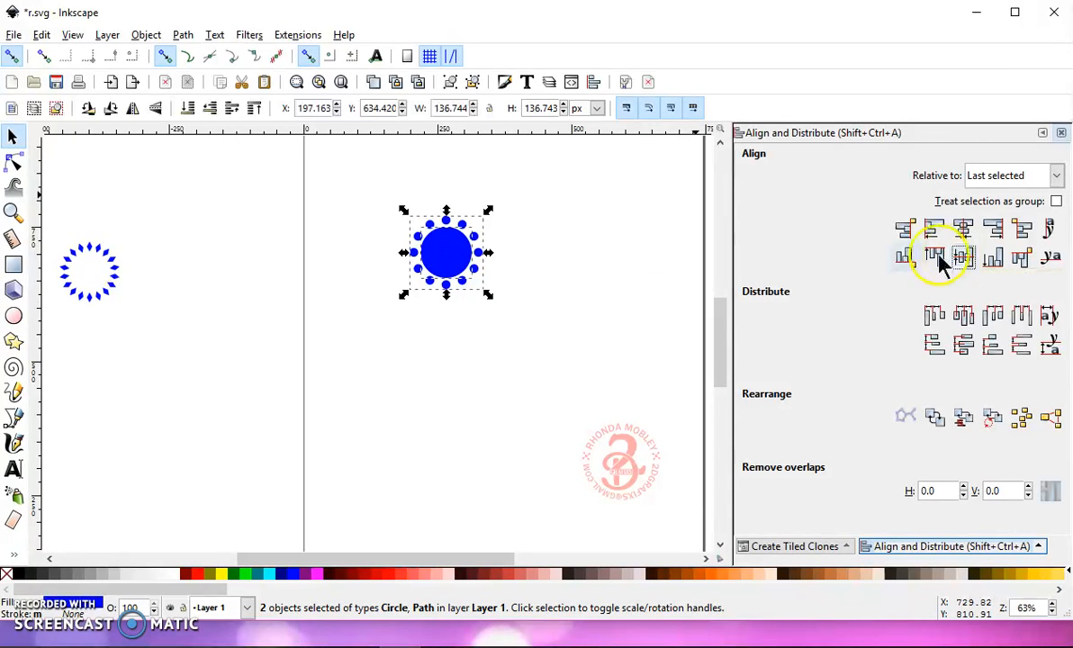
click(558, 354)
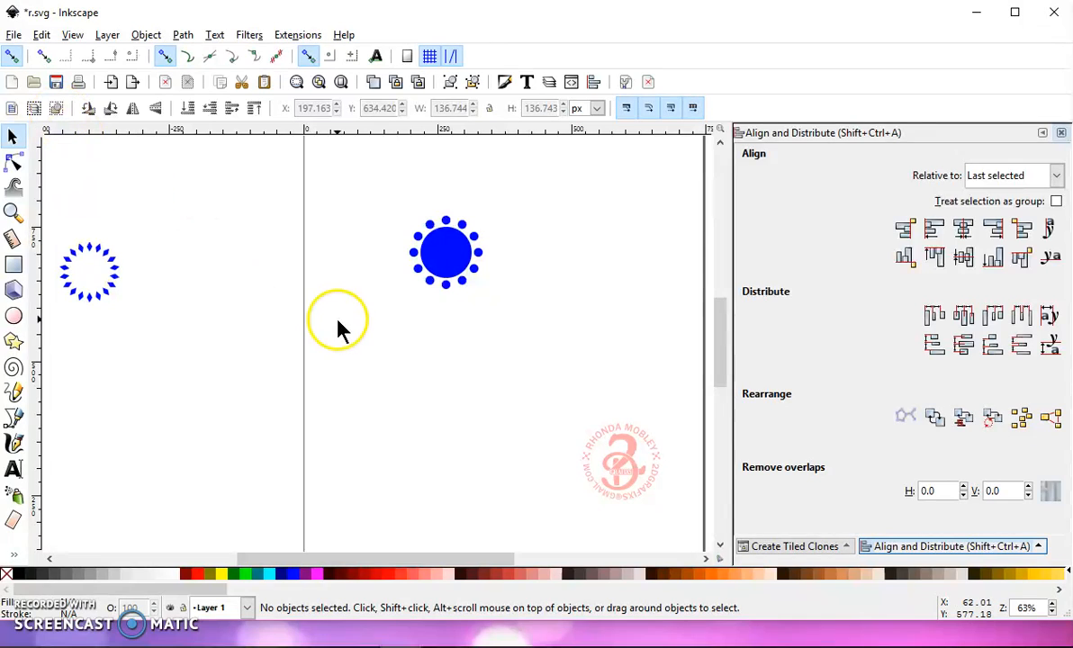
Step: Give the large center circle a flat-color black stroke with a width of 4 px
click(461, 254)
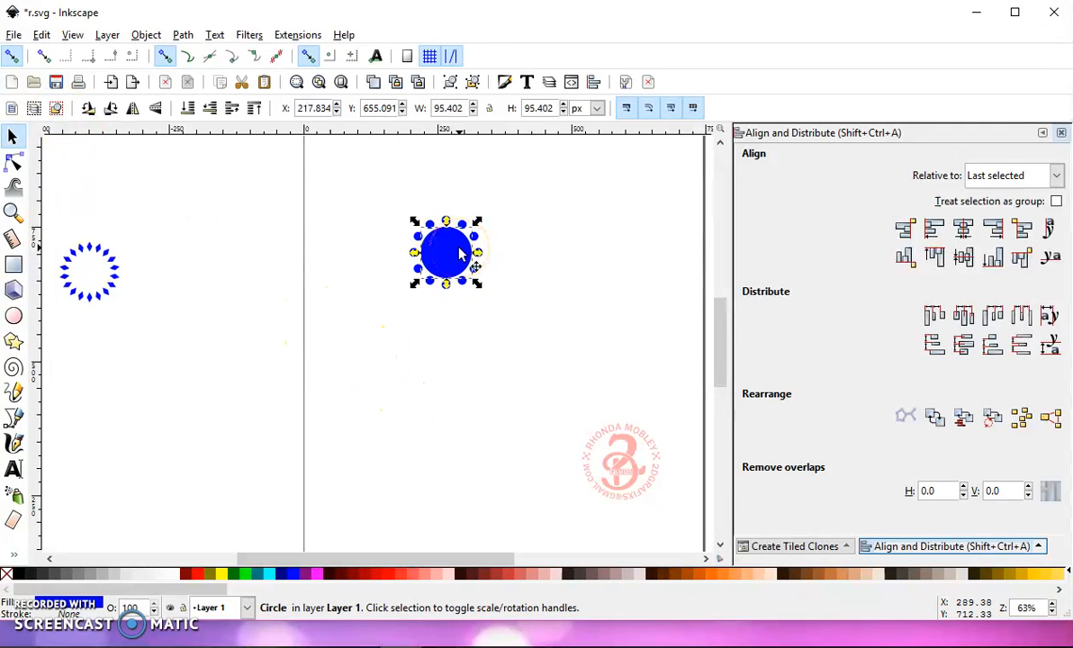
click(1061, 133)
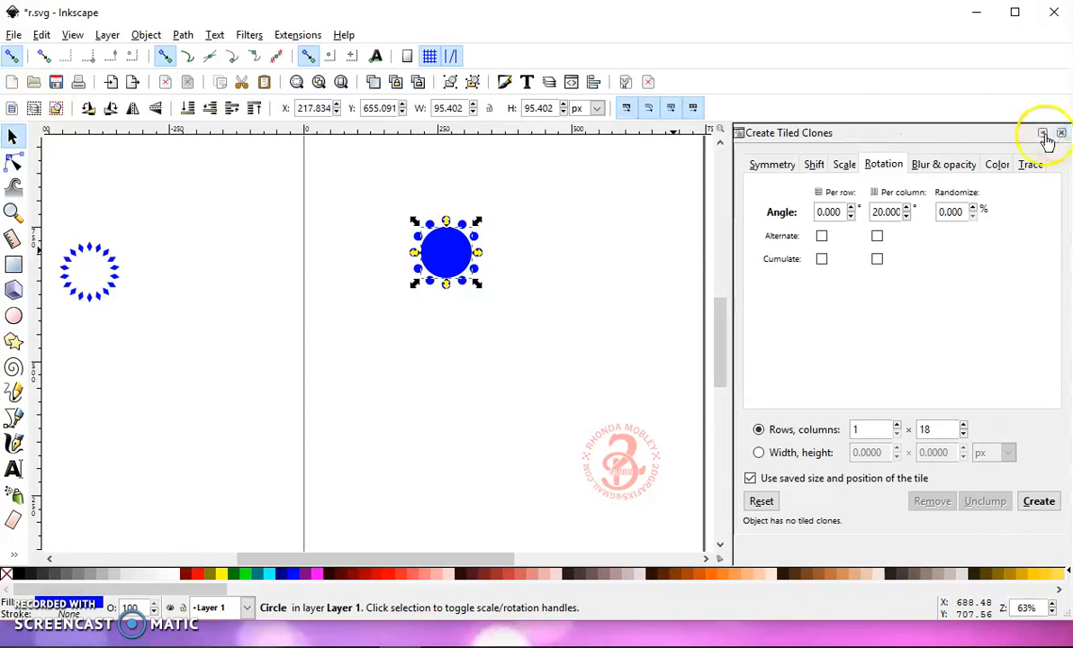
click(510, 83)
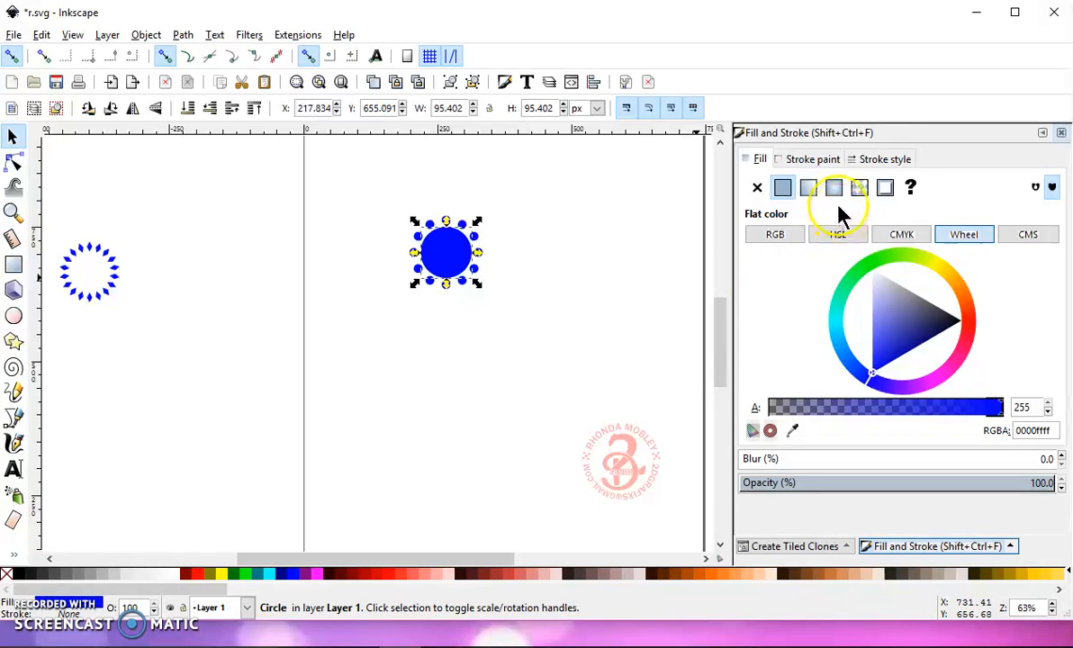
click(813, 159)
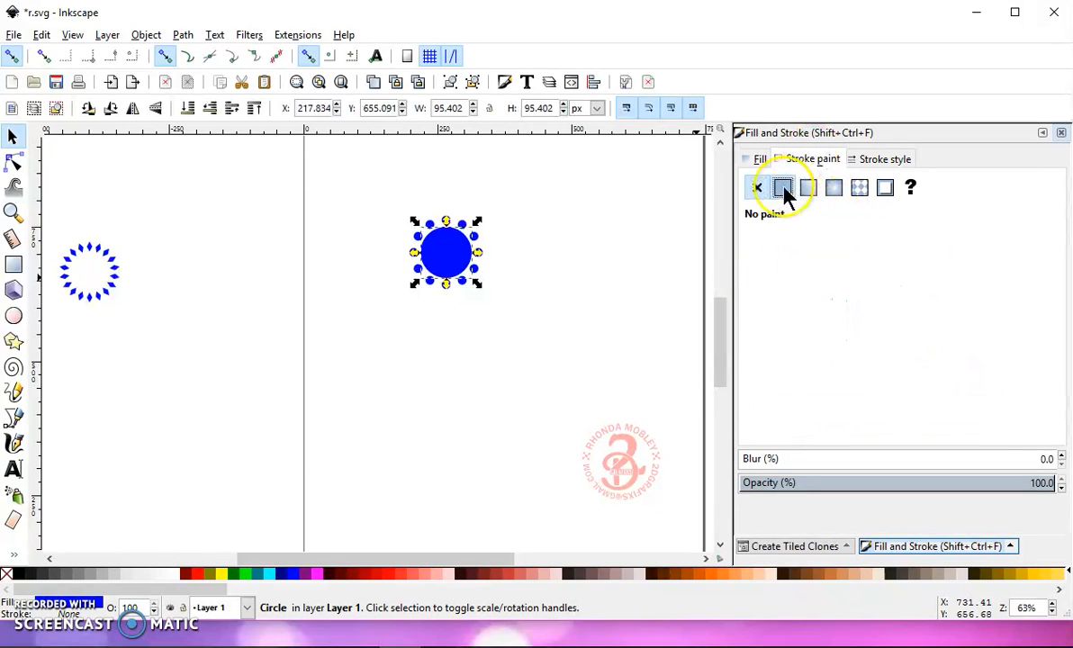
click(783, 188)
click(885, 159)
click(898, 186)
text(4)
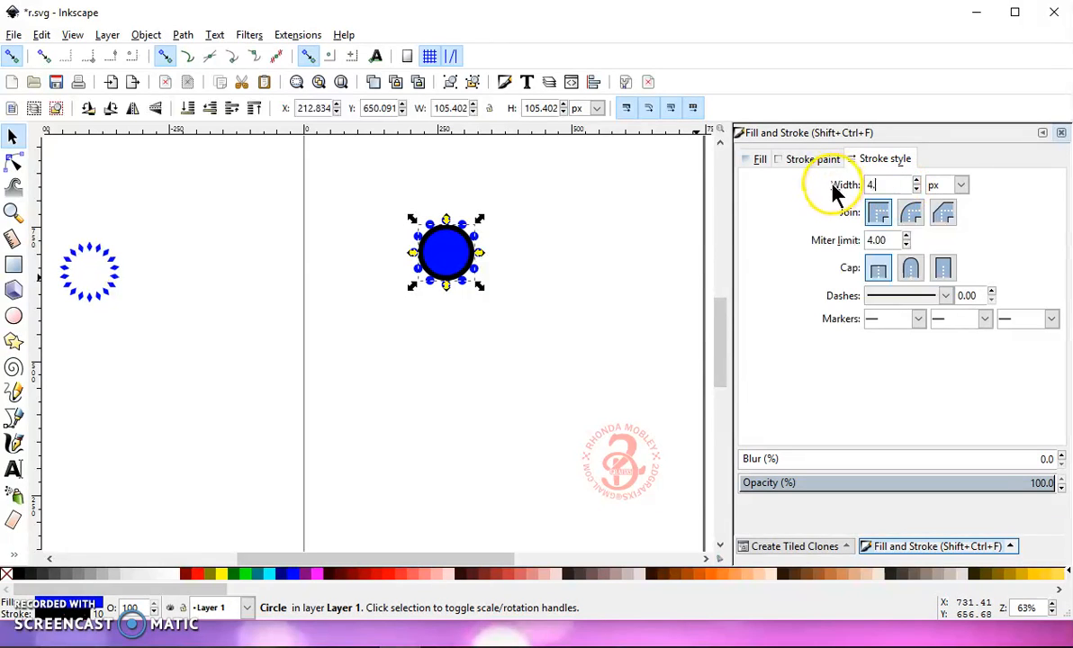
key(Return)
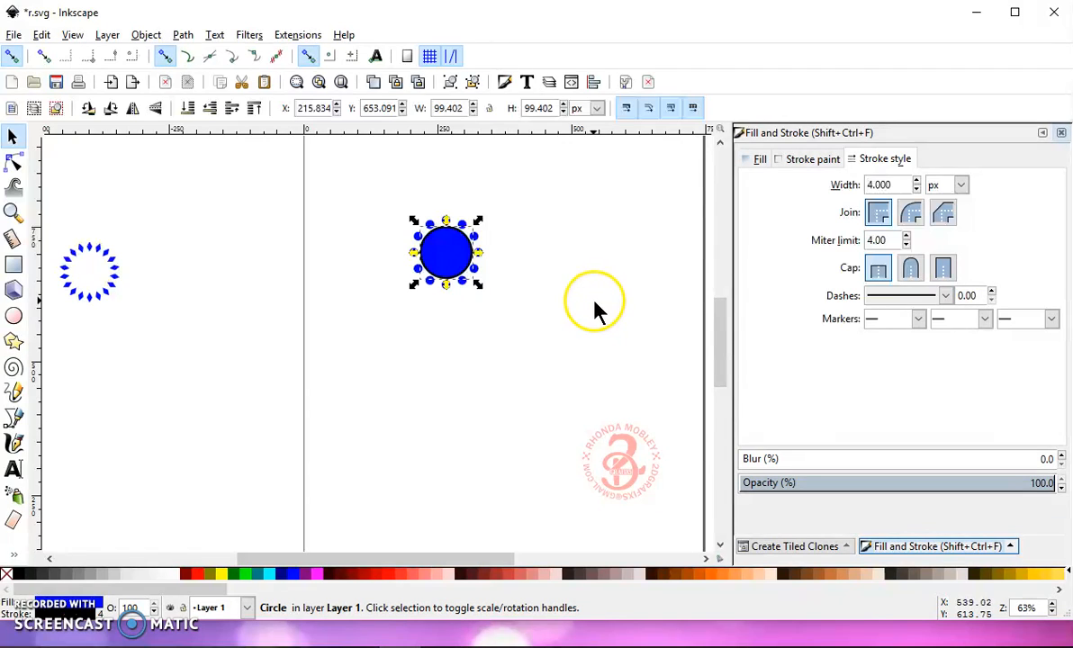
Step: Remove the center circle's fill, change its stroke color to blue and close the fill and stroke settings
click(6, 574)
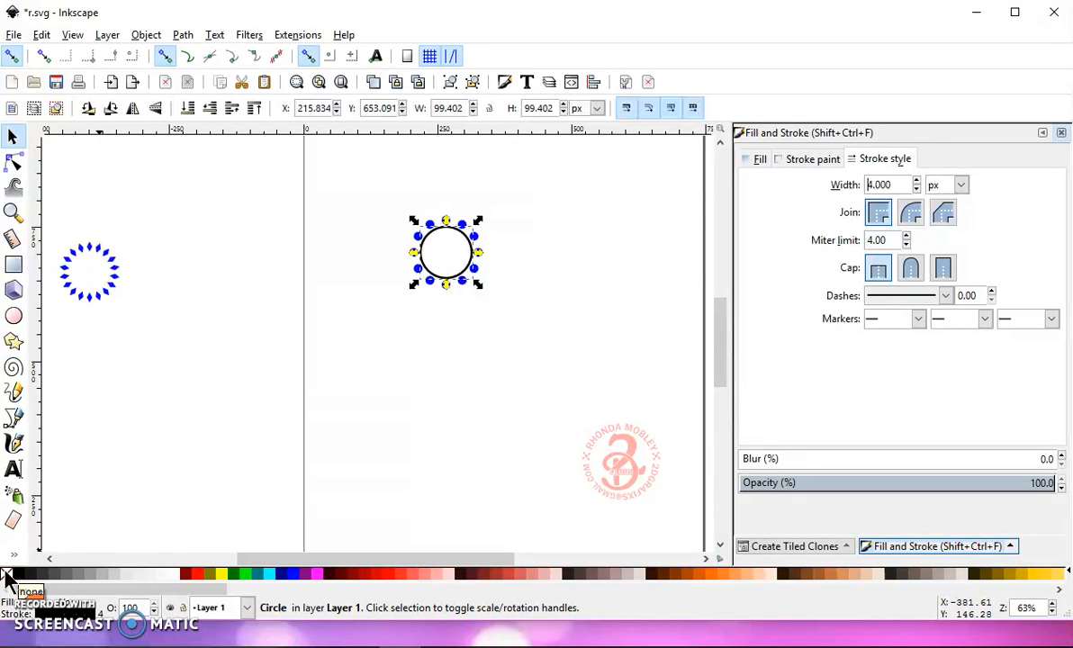
shift+click(297, 581)
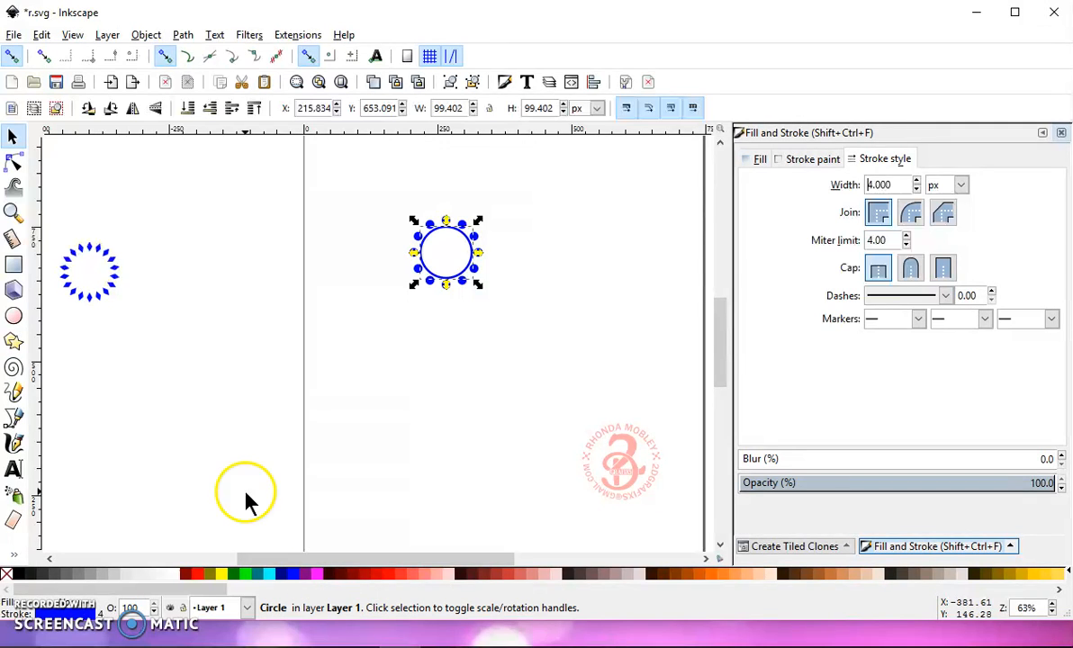
click(1062, 133)
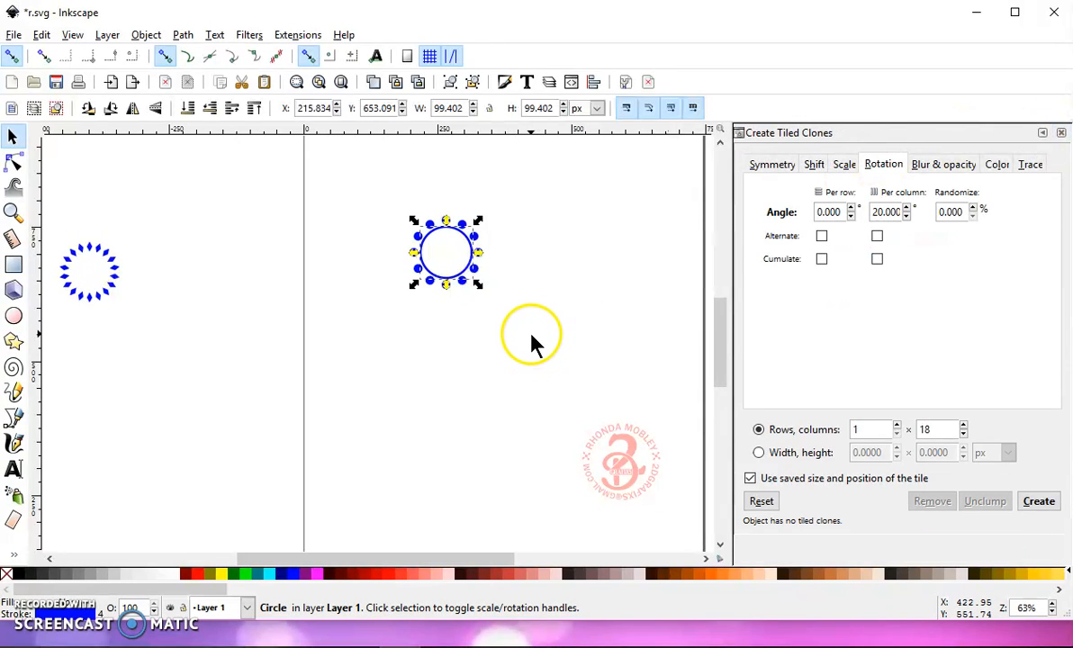
Step: Scale the outlined circle and the dotted ring up together to about 299 px wide and deselect them
drag(511, 323, 355, 180)
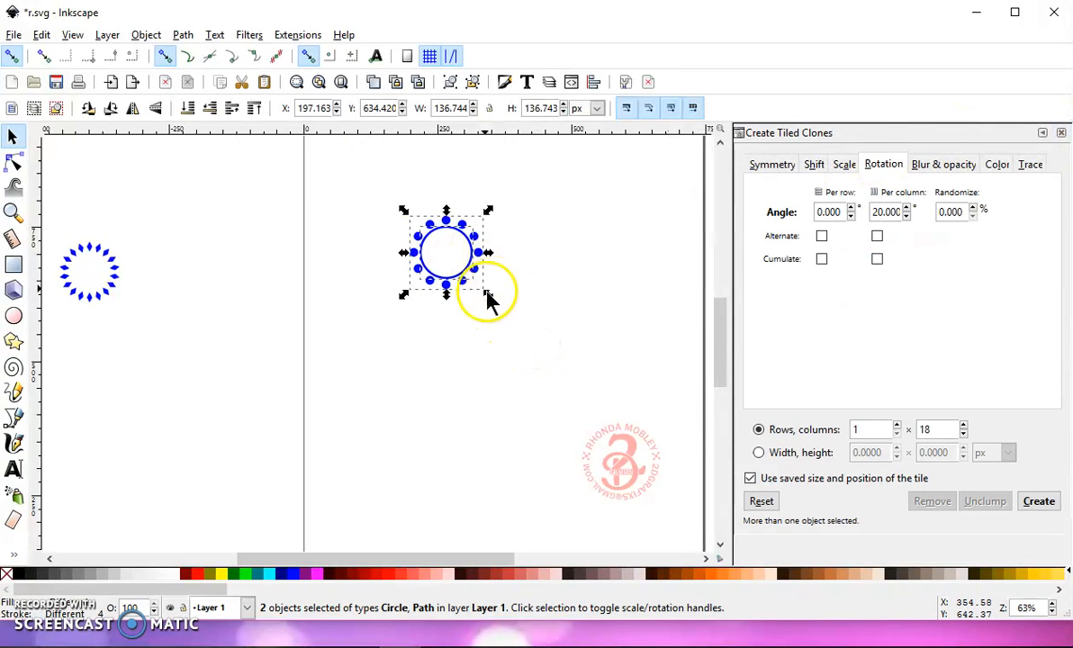
drag(487, 297, 527, 262)
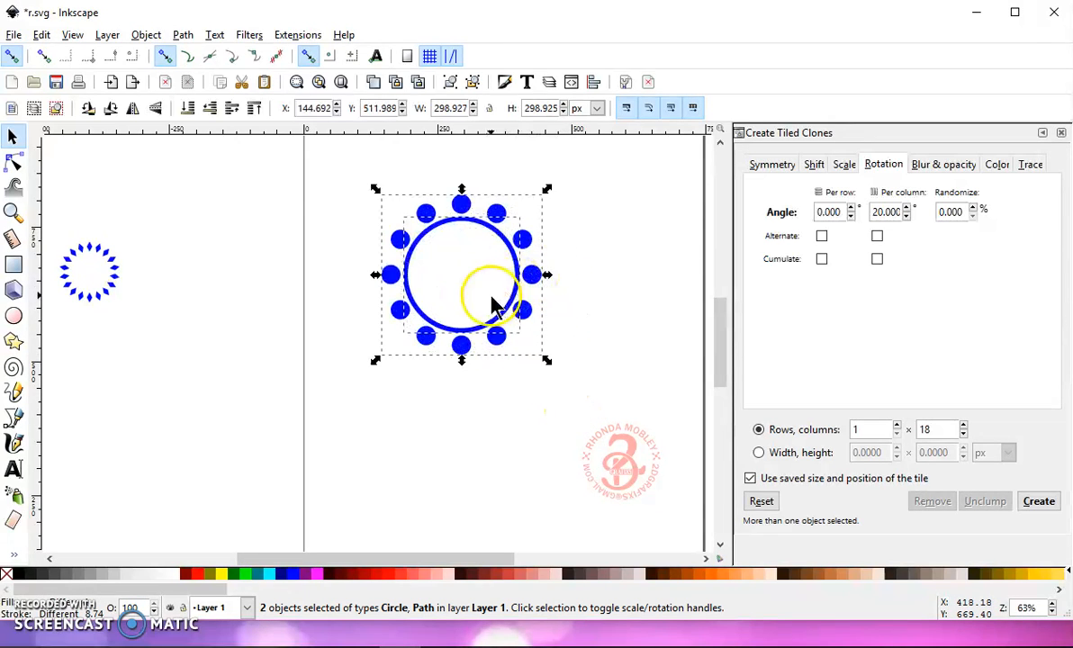
click(412, 273)
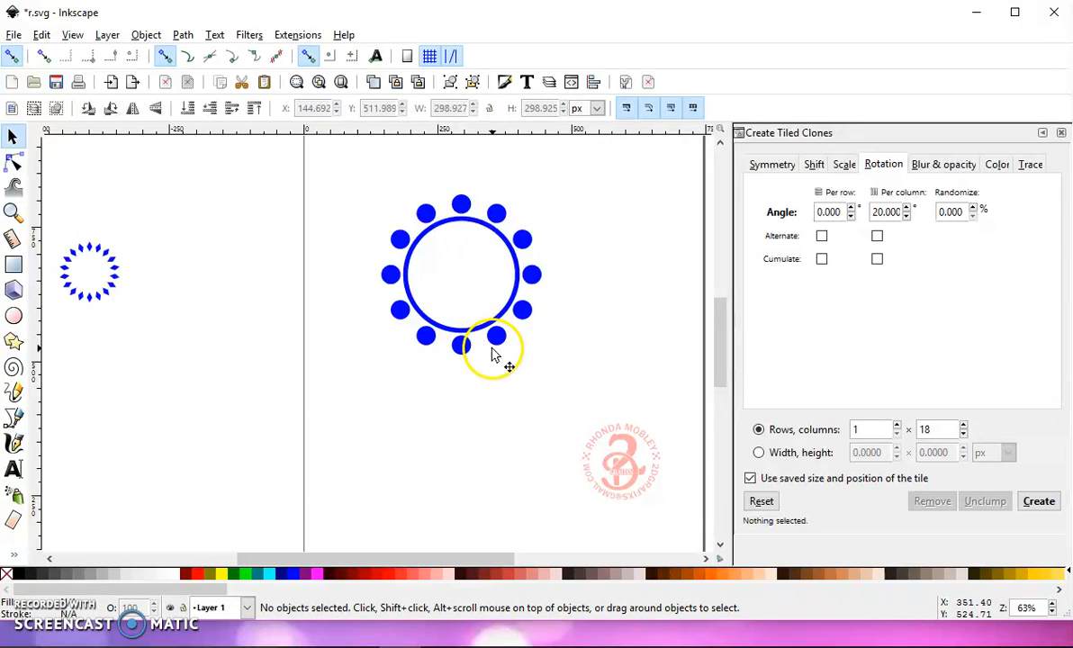
Step: Try to unite the outlined circle and the dotted ring into one path, and undo the union
drag(560, 367, 306, 167)
click(183, 34)
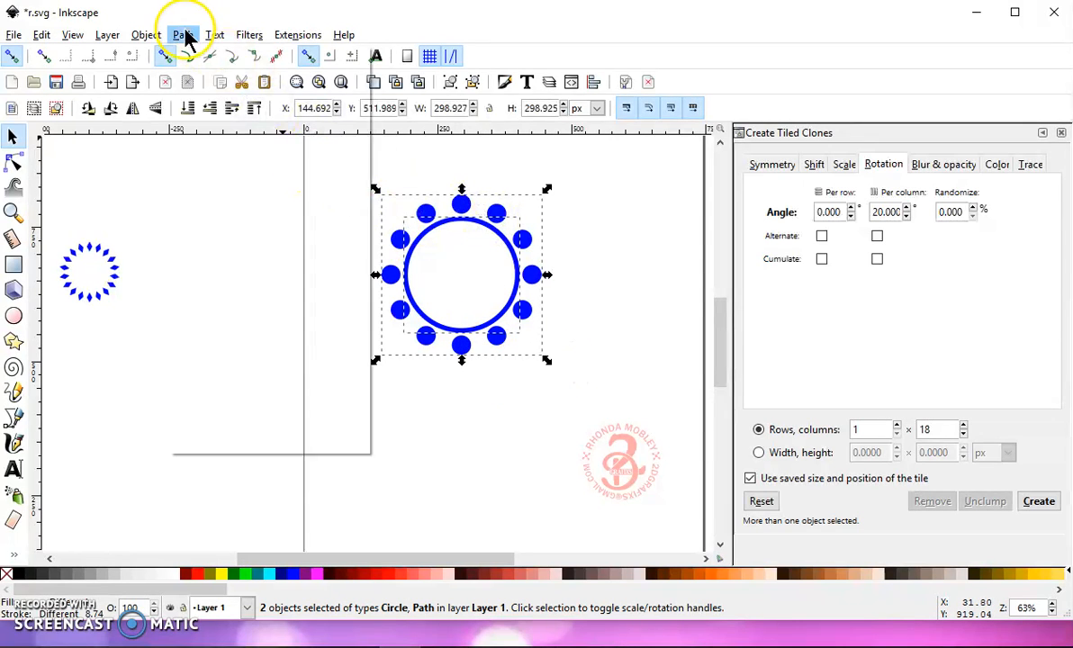
click(229, 137)
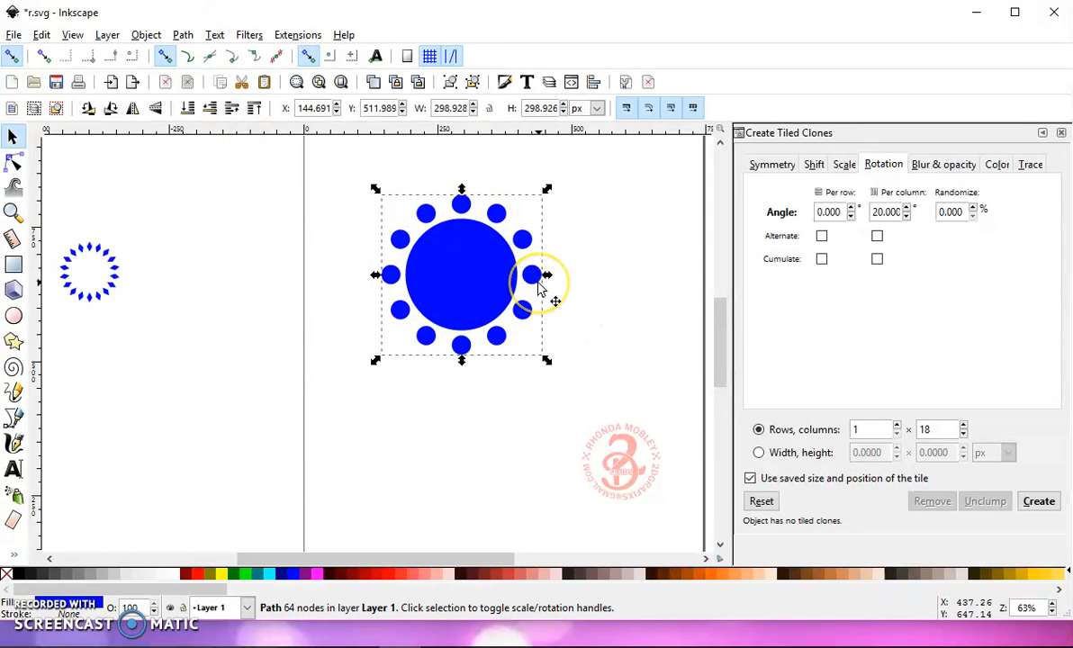
key(ctrl+z)
Step: Group the outlined circle with the dotted ring, shrink the group to about 161 px wide and place it off the page above the diamond ring
drag(569, 376, 330, 161)
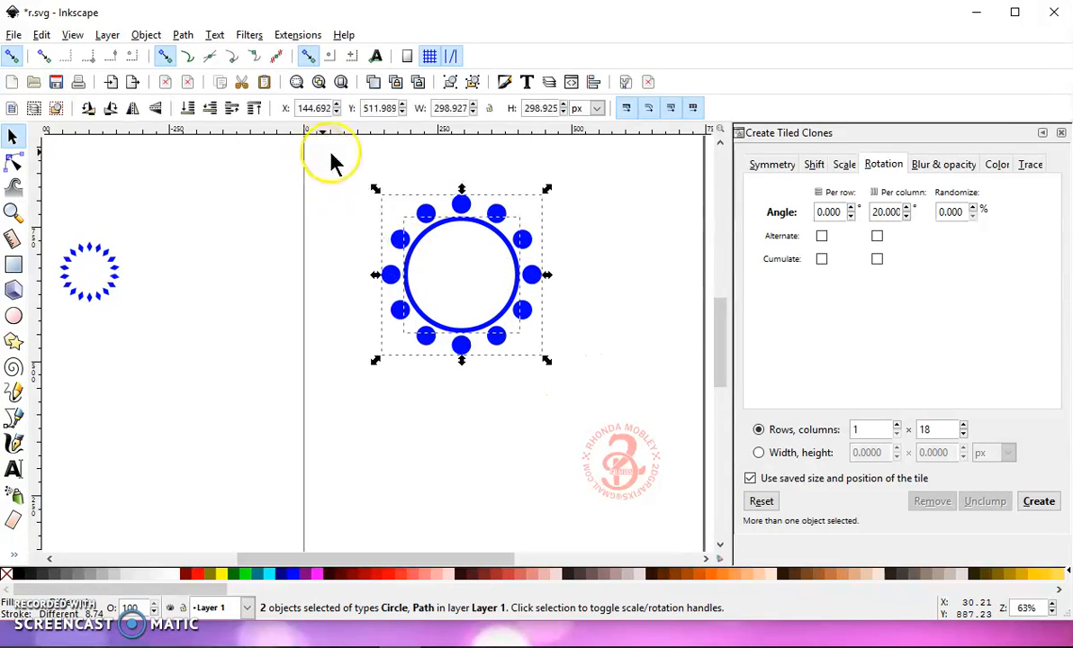
click(450, 82)
drag(534, 317, 232, 241)
drag(243, 286, 163, 203)
drag(160, 161, 142, 194)
click(420, 268)
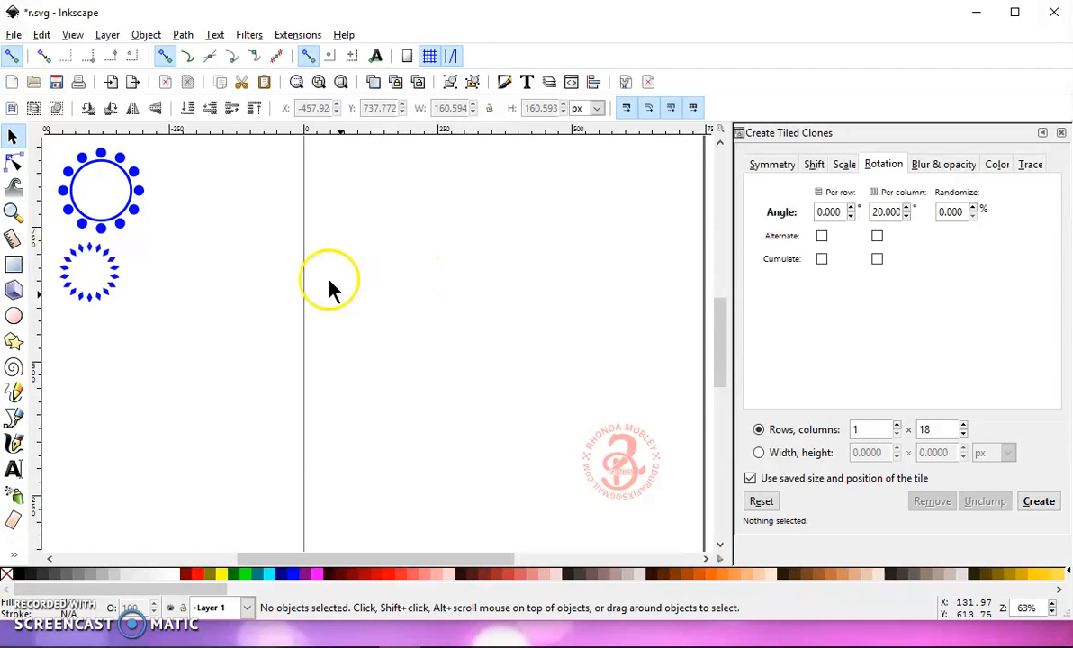
Step: Import the anchor file, shrink the drawing to about 60 px wide and place it near the page's upper left corner
click(13, 36)
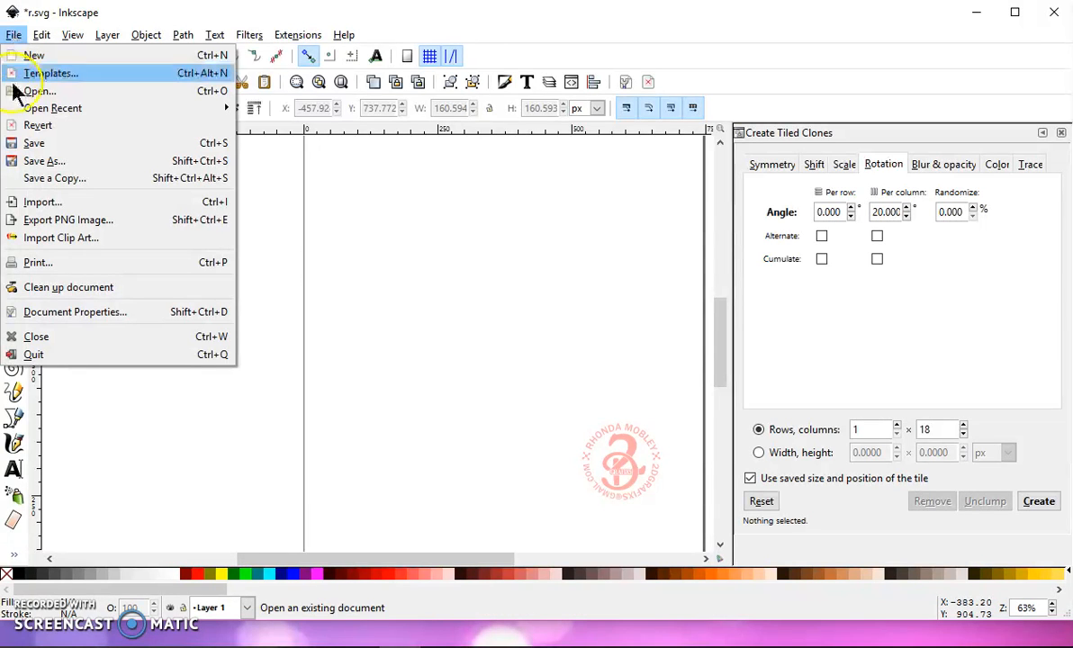
click(96, 202)
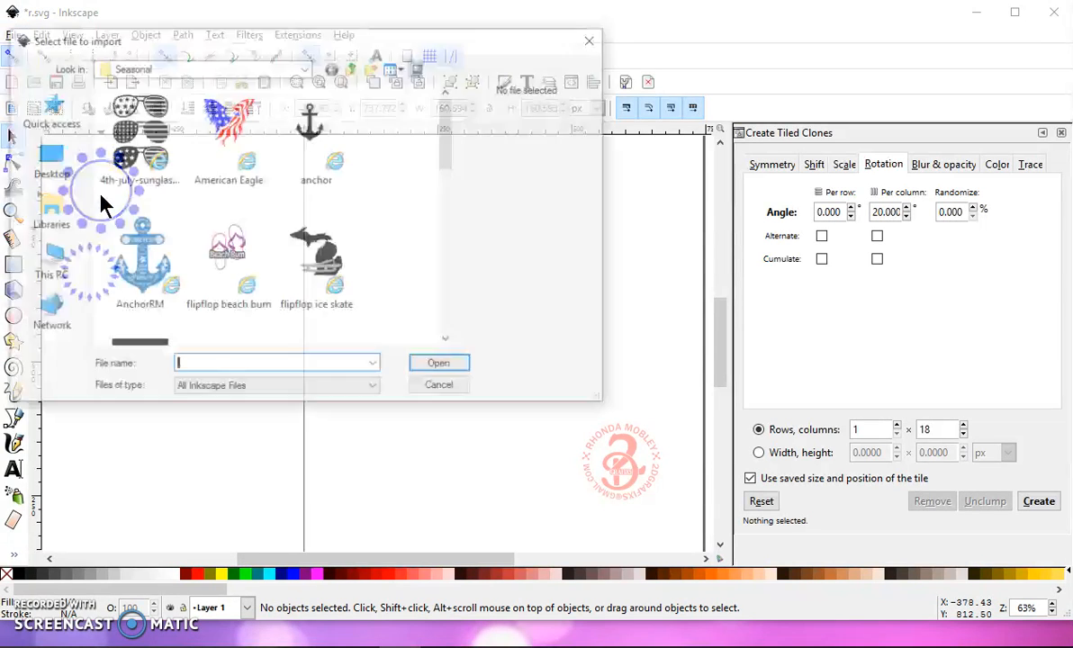
click(312, 126)
click(456, 366)
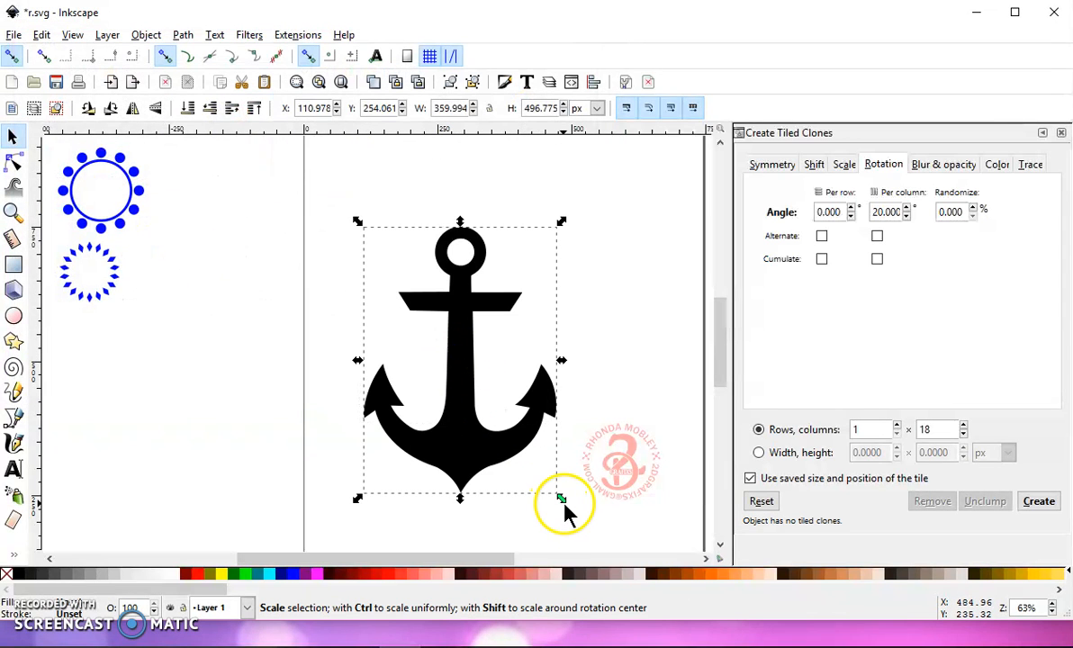
drag(563, 500, 469, 369)
drag(437, 331, 370, 214)
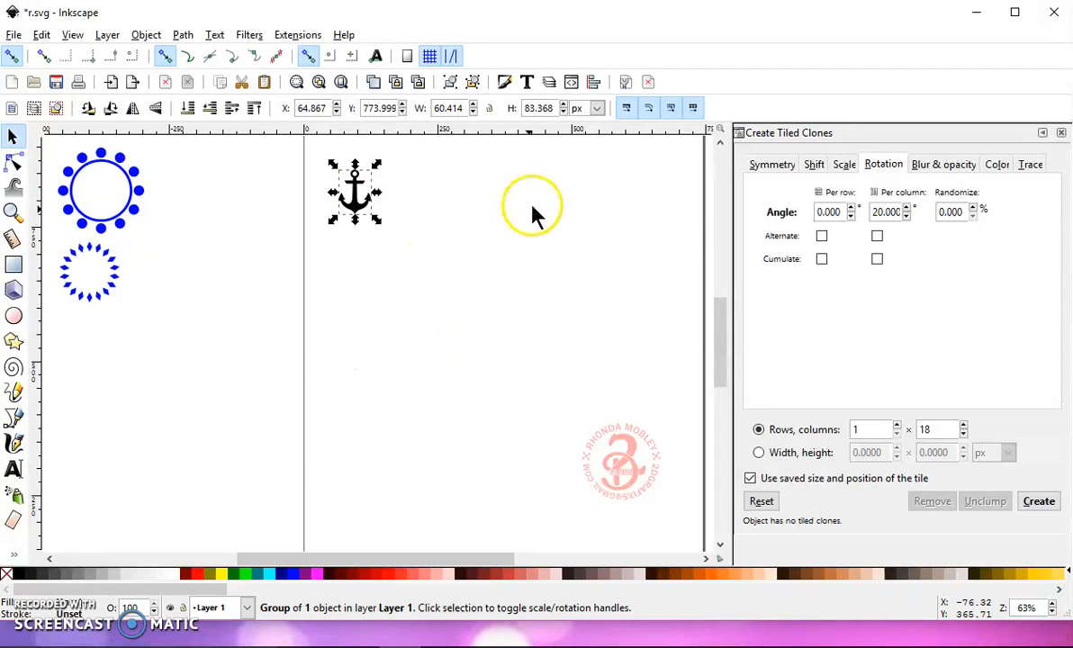
Step: Ungroup the imported anchor into a plain path, select it to check its object type and deselect it
click(475, 83)
click(488, 270)
drag(466, 313, 275, 144)
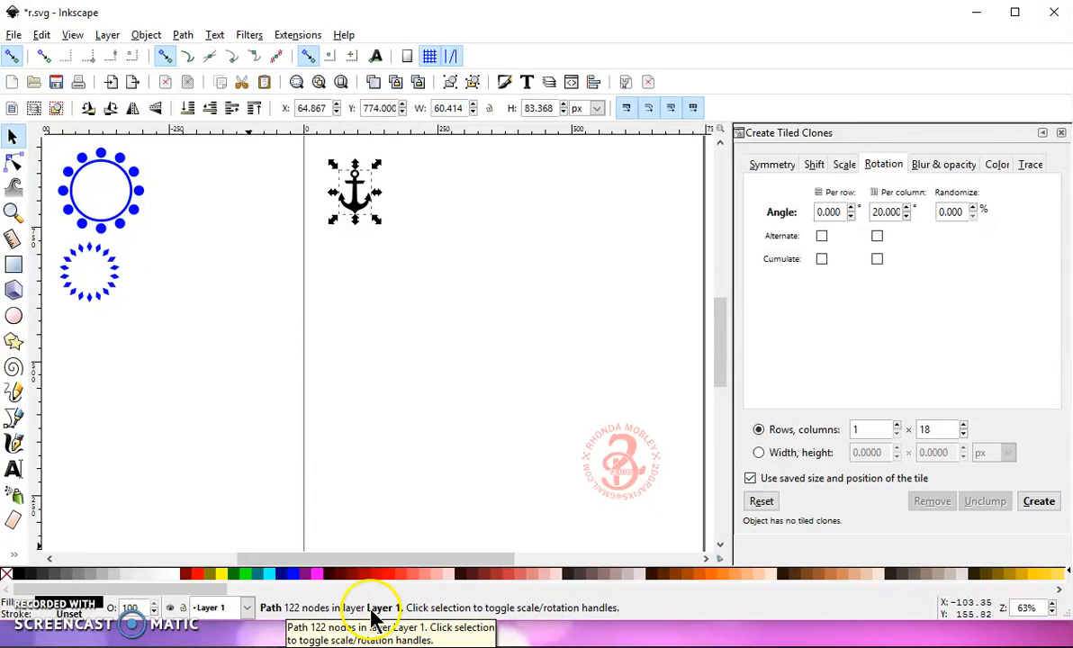
click(304, 328)
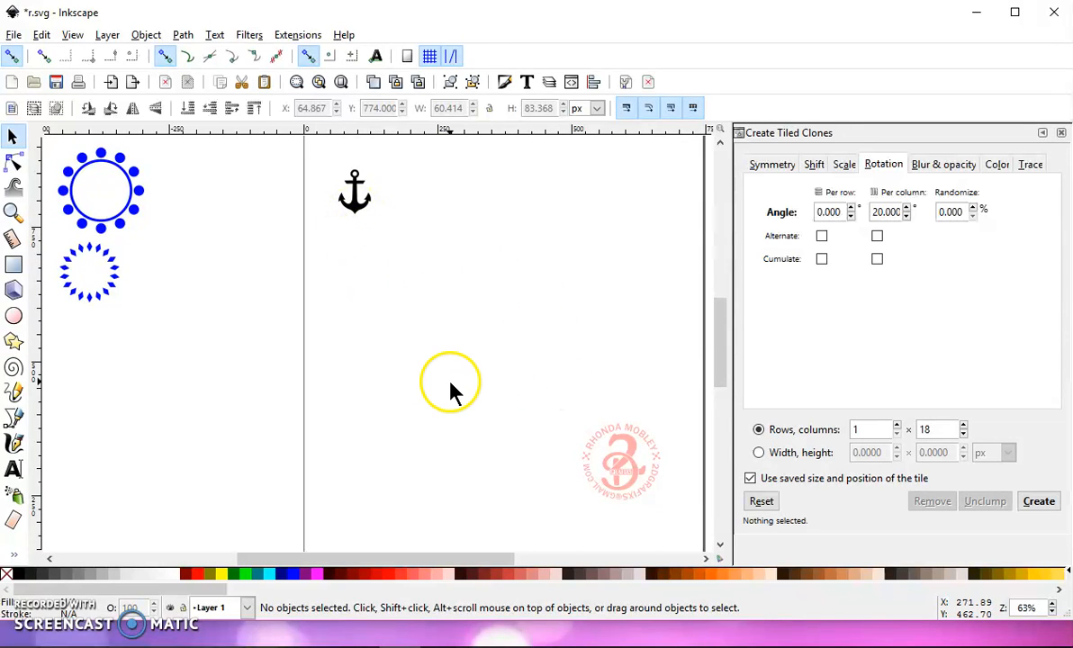
Step: Bring up the anchor's rotation handles and move its rotation center straight down, well below the anchor
drag(387, 248, 290, 144)
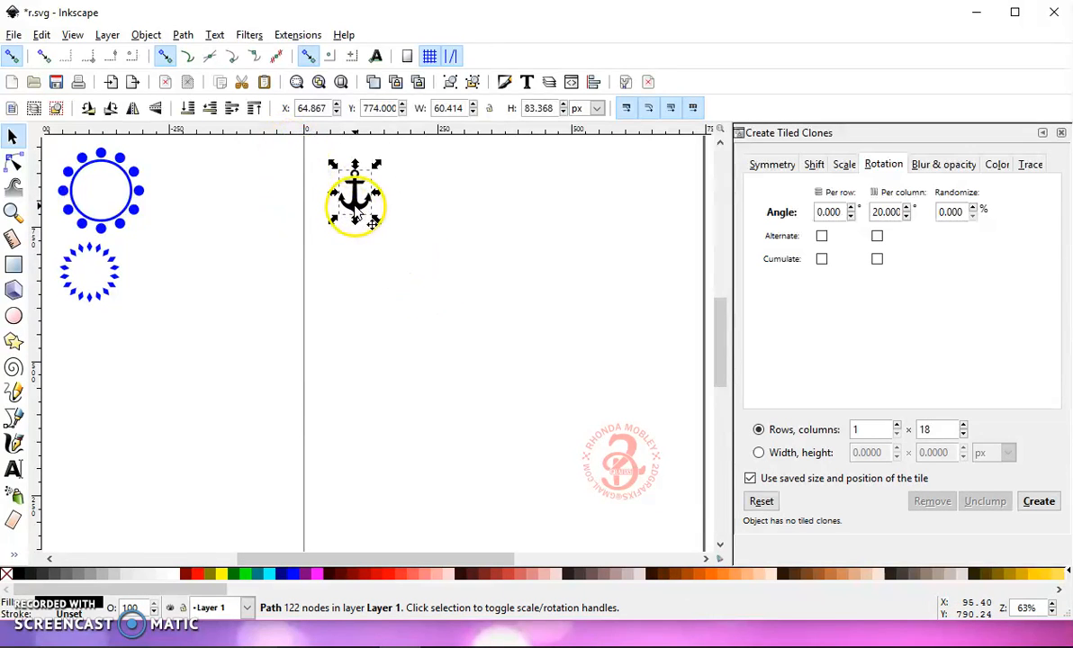
click(399, 276)
click(361, 206)
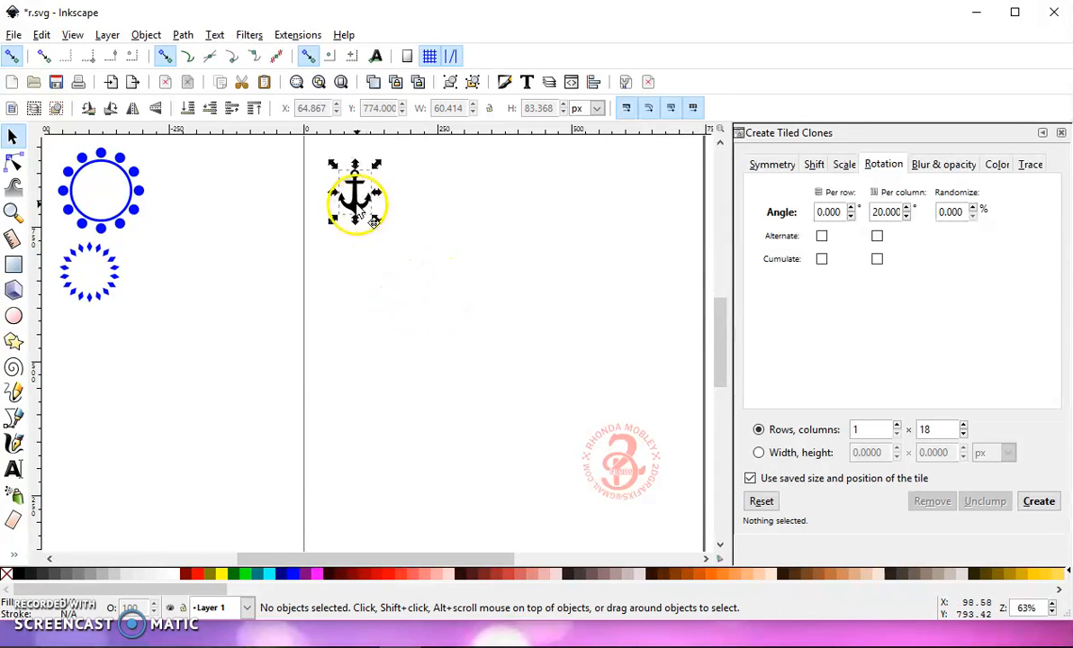
click(354, 200)
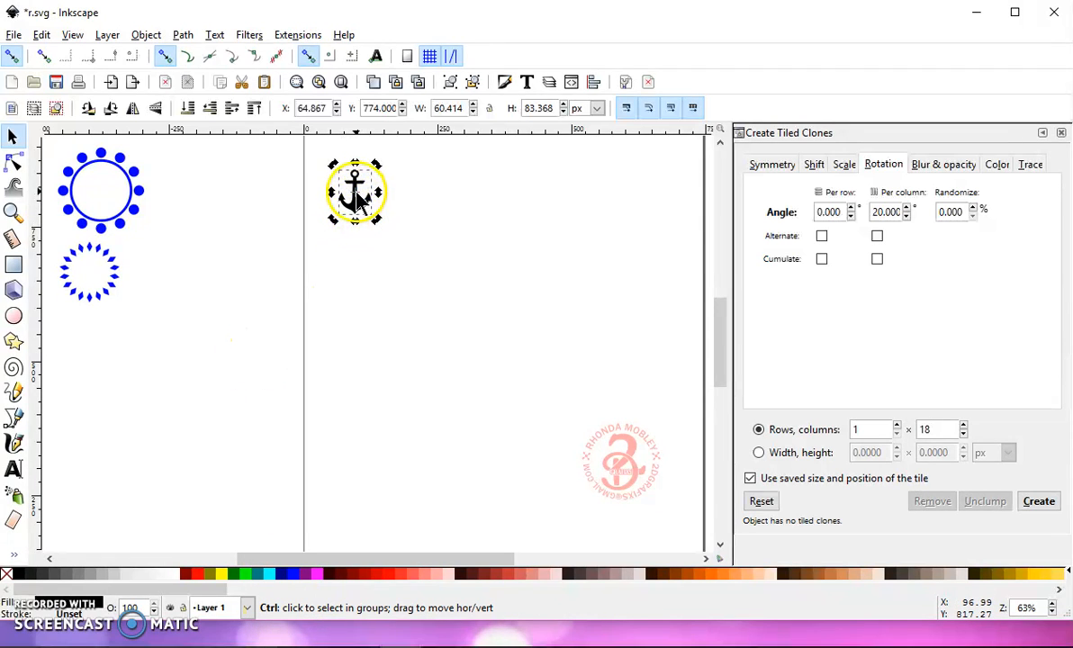
drag(356, 195, 365, 297)
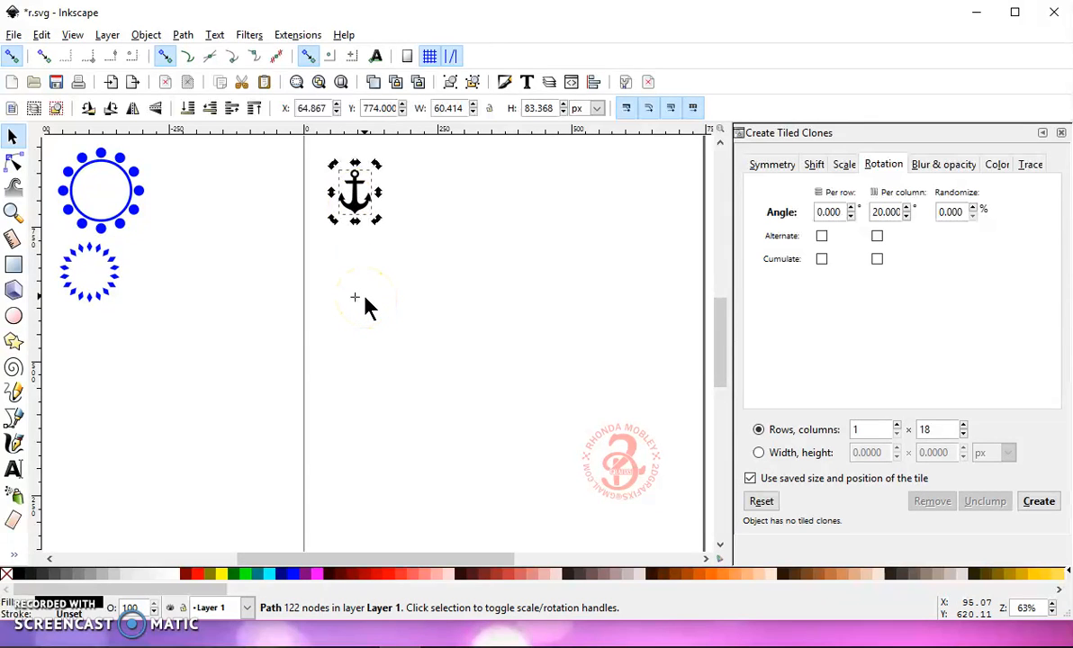
Step: Set the tiled clones to 1 row by 36 columns with a rotation angle of 10° per column
drag(933, 429, 877, 426)
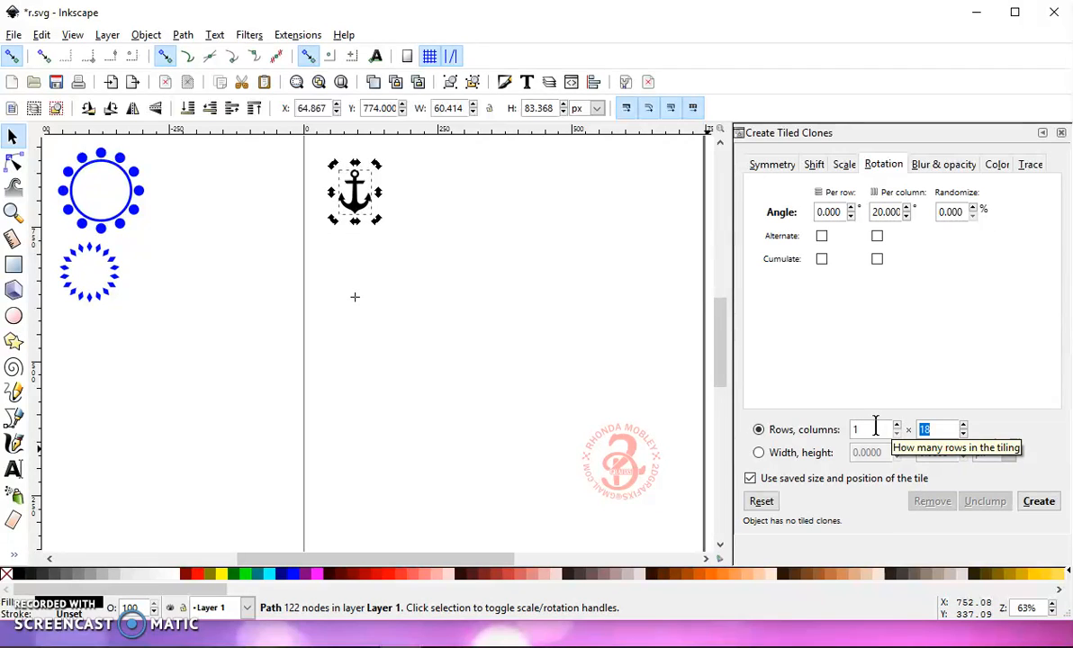
text(3)
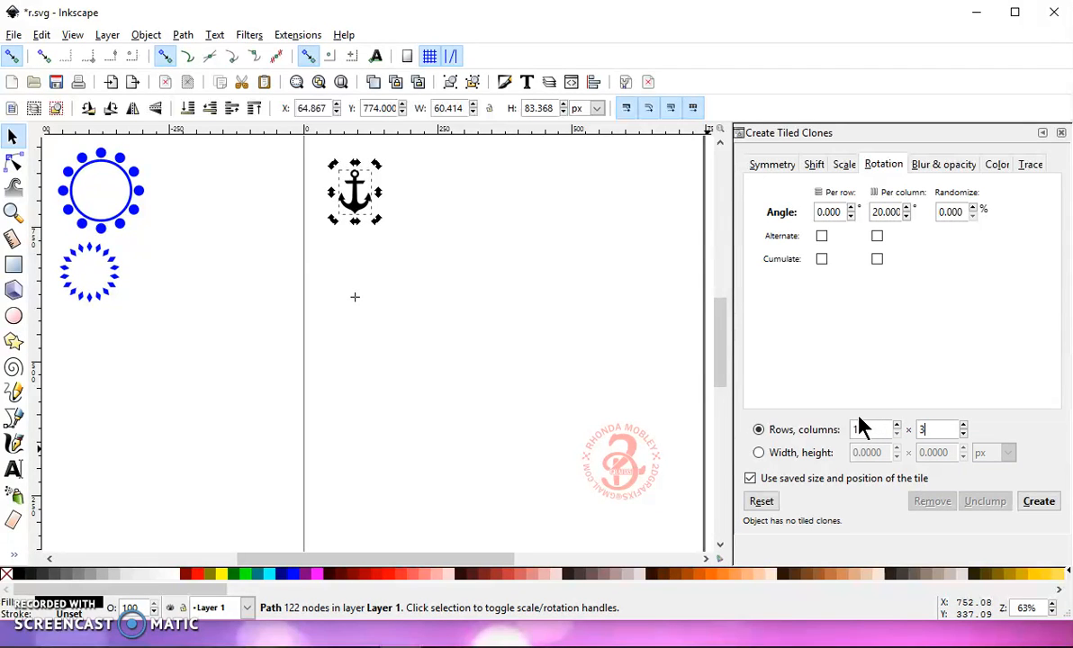
text(6)
drag(871, 212, 923, 211)
text(10)
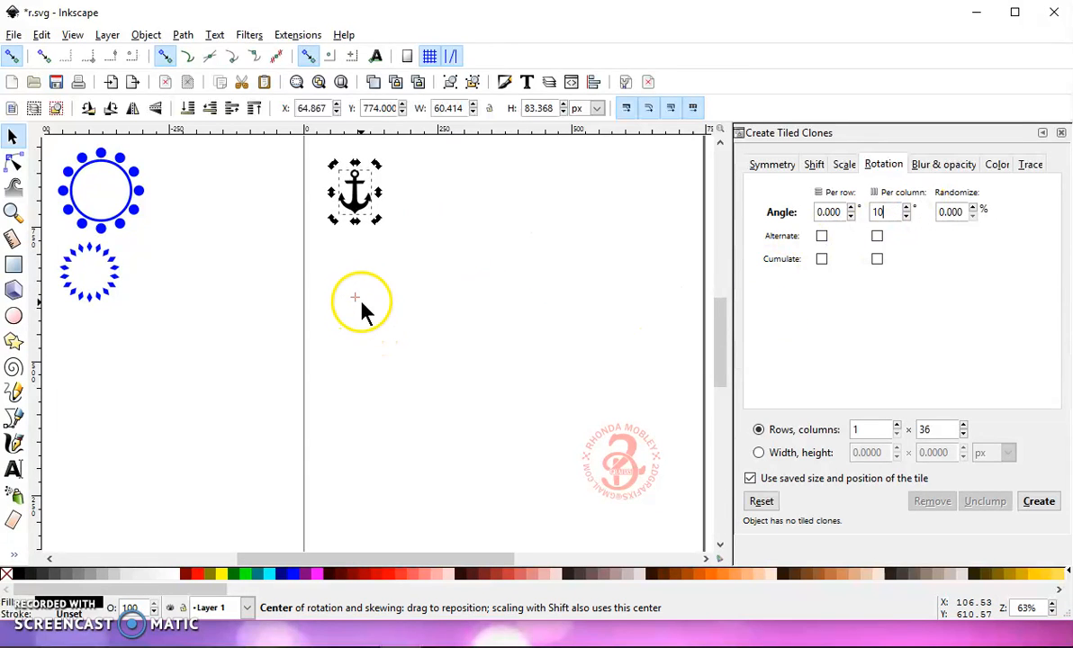
Step: Try a ring of 36 anchor clones with the rotation center slightly lower, and undo the clones
drag(360, 303, 353, 333)
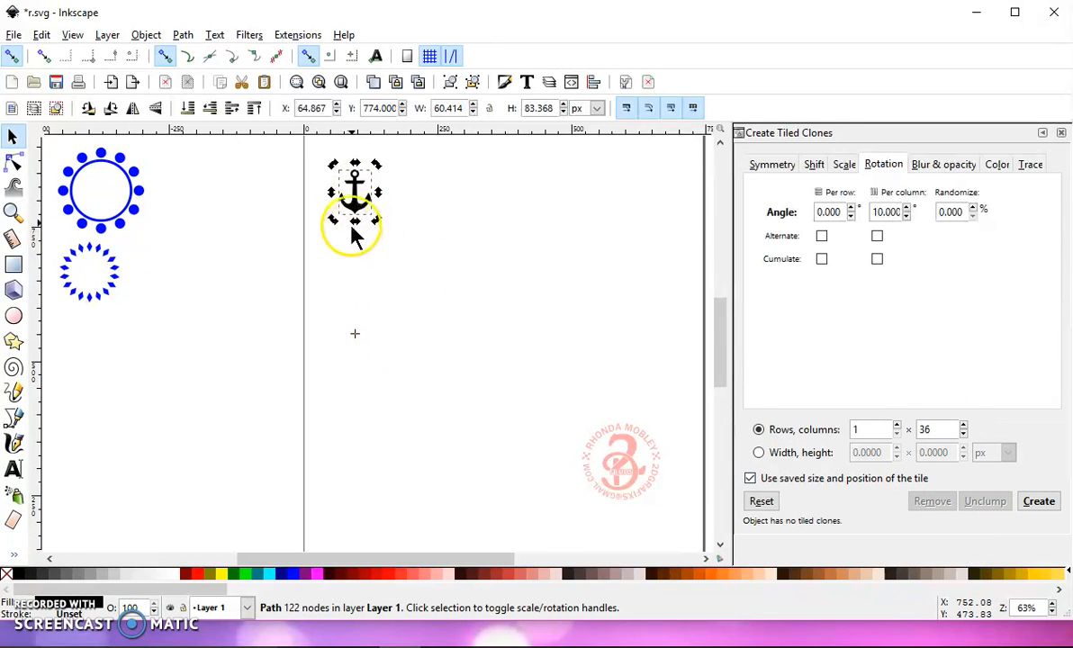
click(1041, 503)
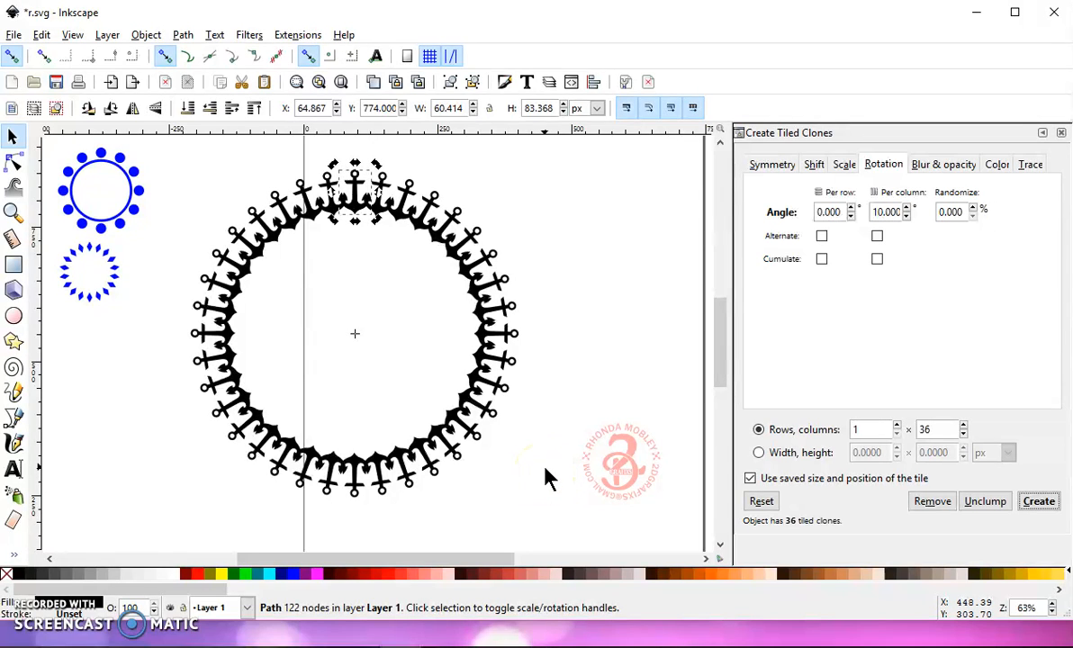
key(ctrl+z)
Step: Lower the rotation center a bit more, try the anchor clone ring again, inspect where neighboring anchors meet, and undo it
drag(355, 335, 355, 354)
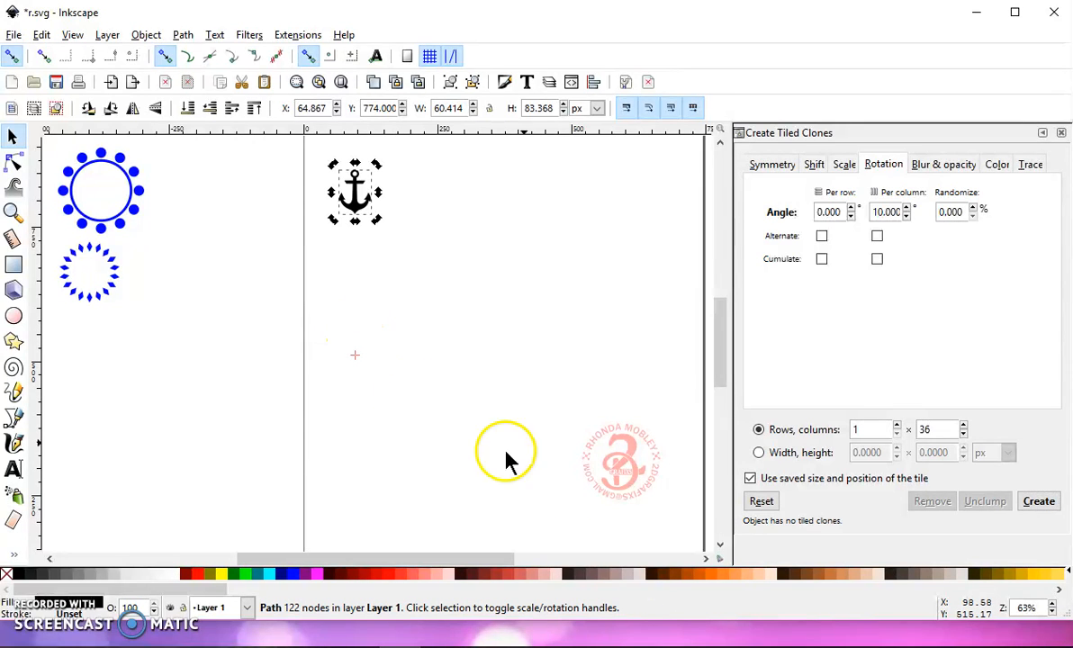
click(1041, 503)
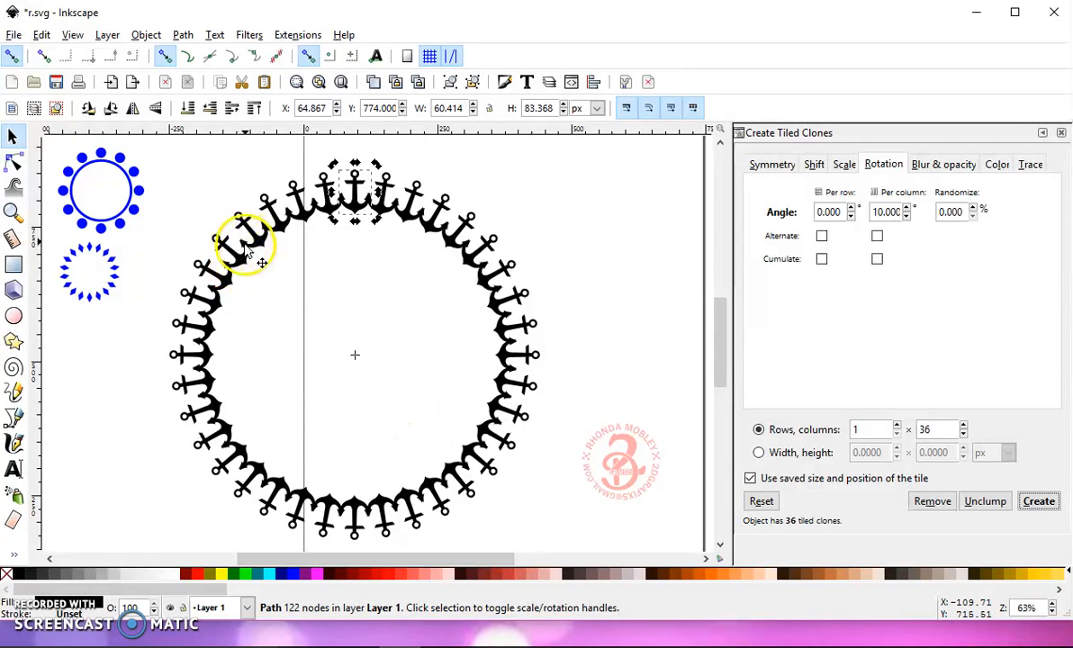
scroll(242, 252, up, 3)
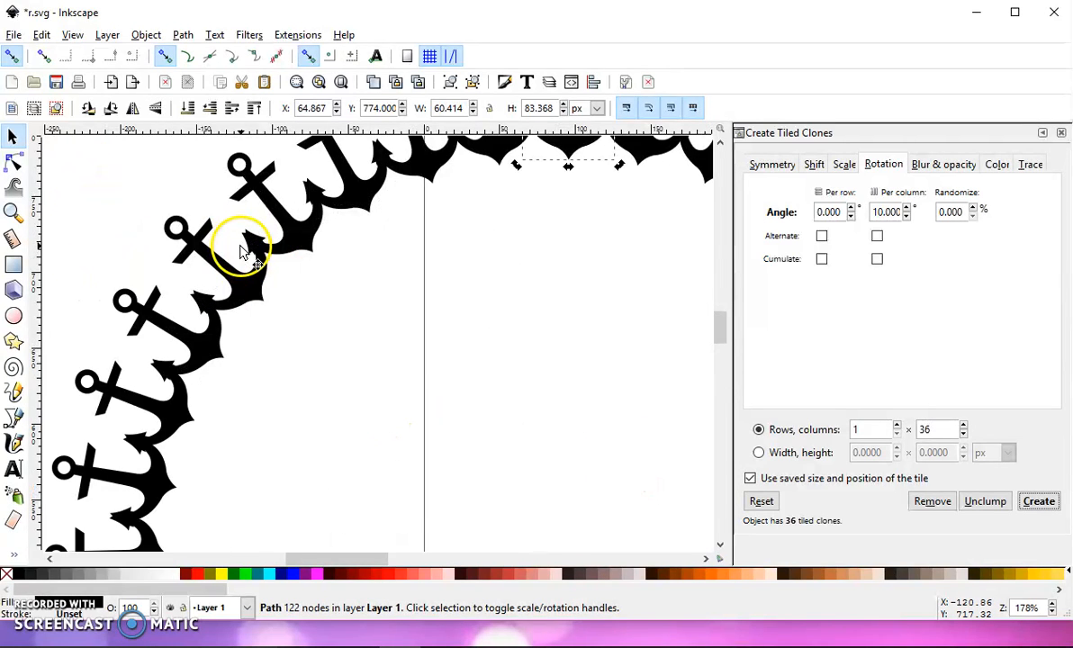
scroll(241, 252, down, 2)
scroll(247, 261, down, 2)
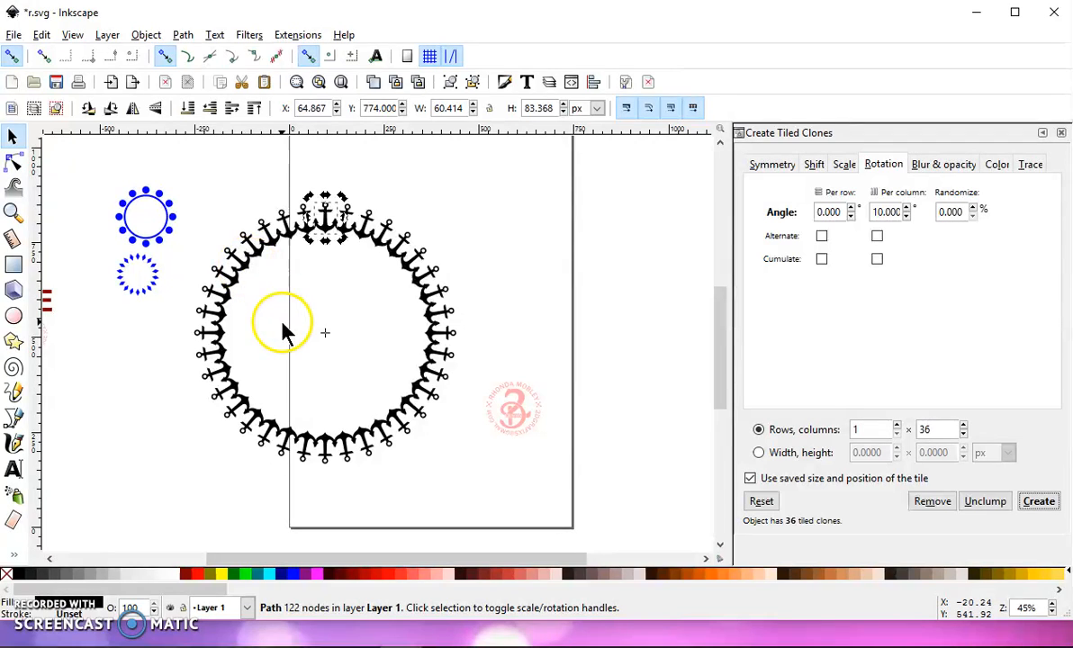
key(ctrl+z)
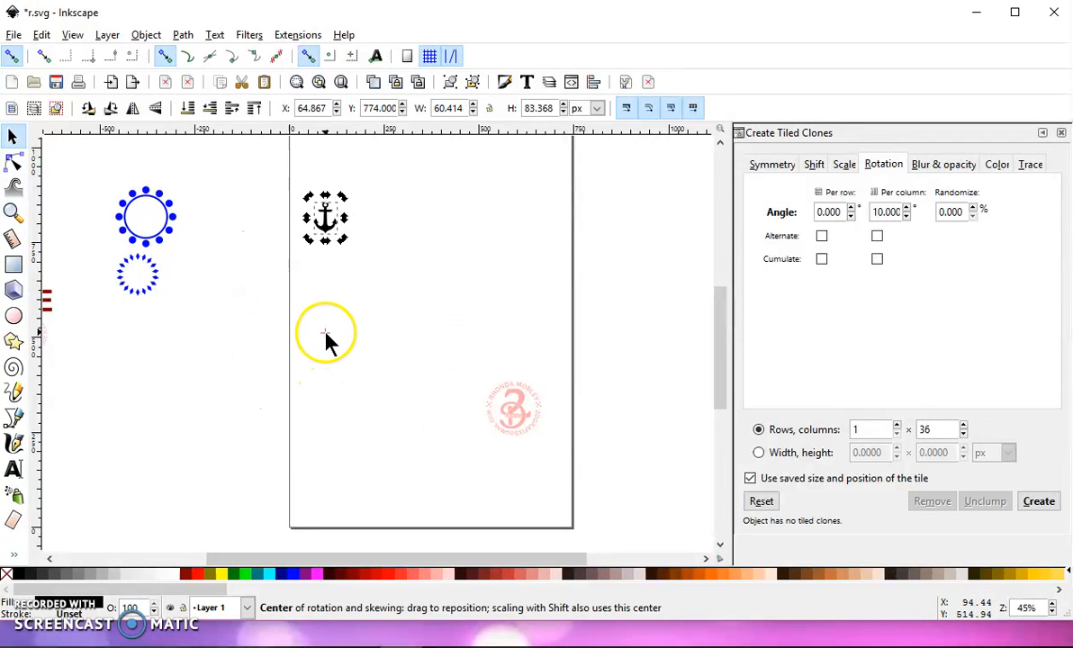
Step: Lower the anchor's rotation center once more, create the ring of 36 tiled clones, check the anchors' spacing and deselect
drag(325, 333, 327, 354)
click(1037, 502)
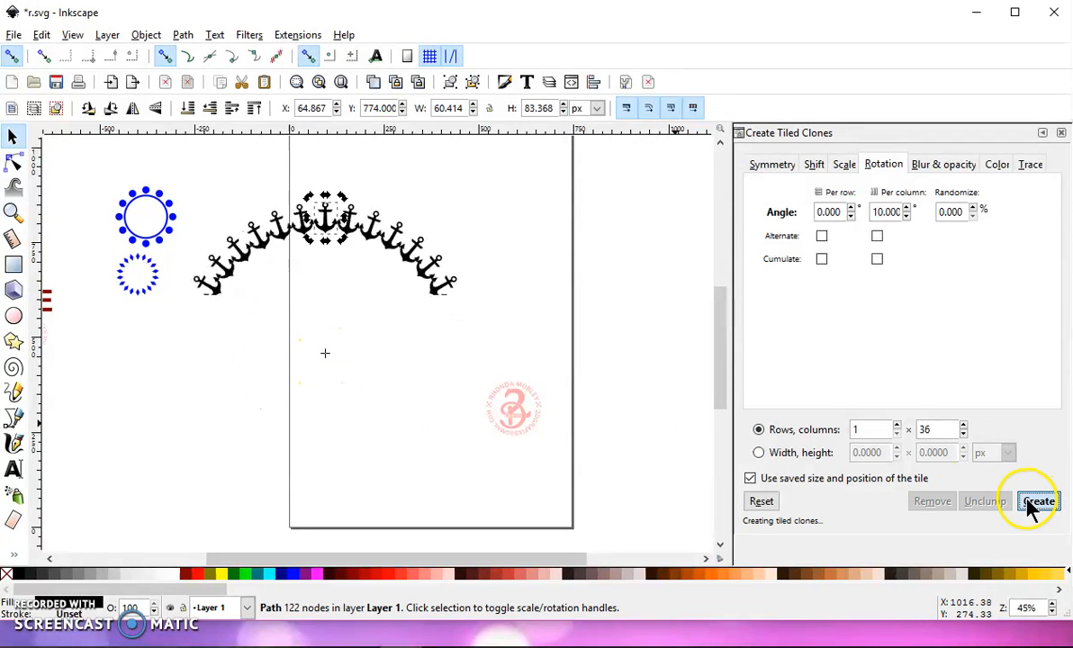
scroll(412, 284, up, 3)
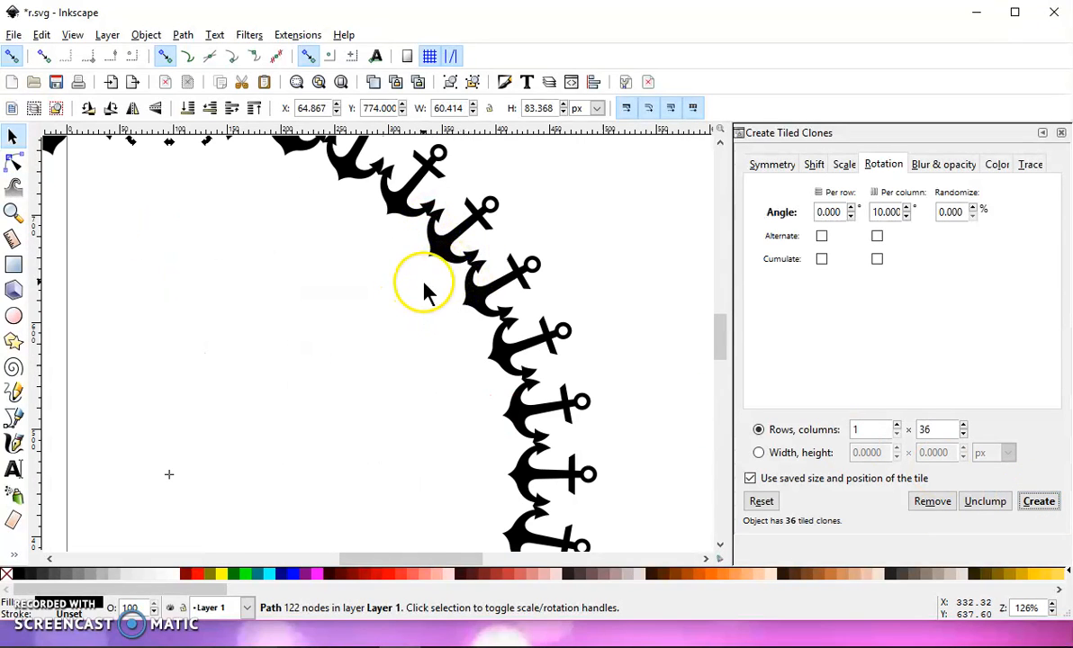
scroll(418, 290, down, 3)
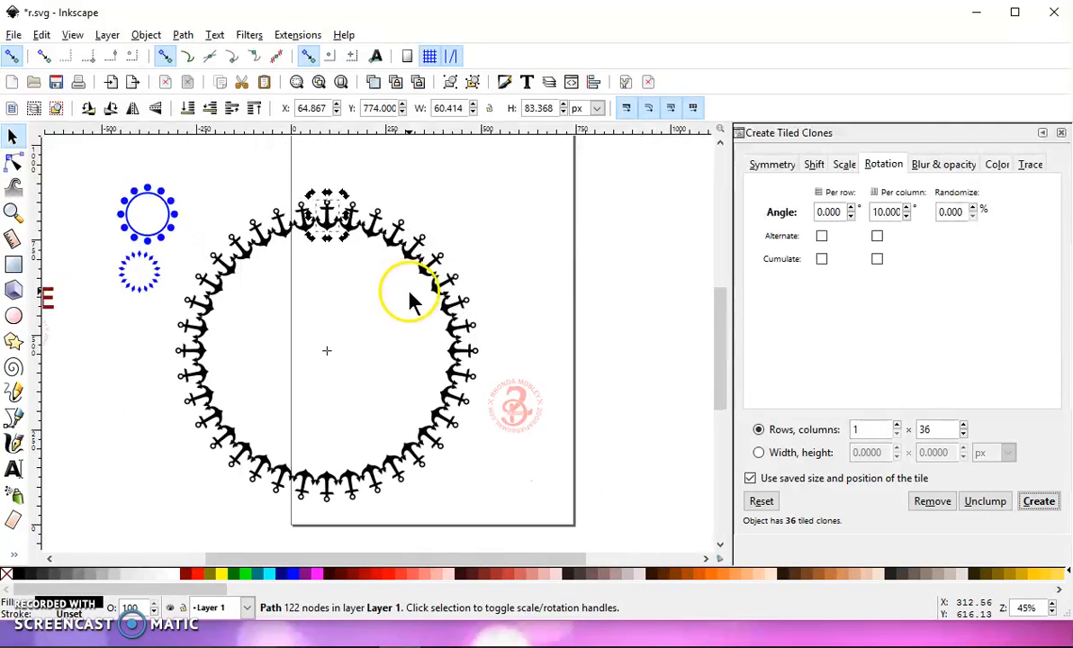
drag(364, 331, 415, 295)
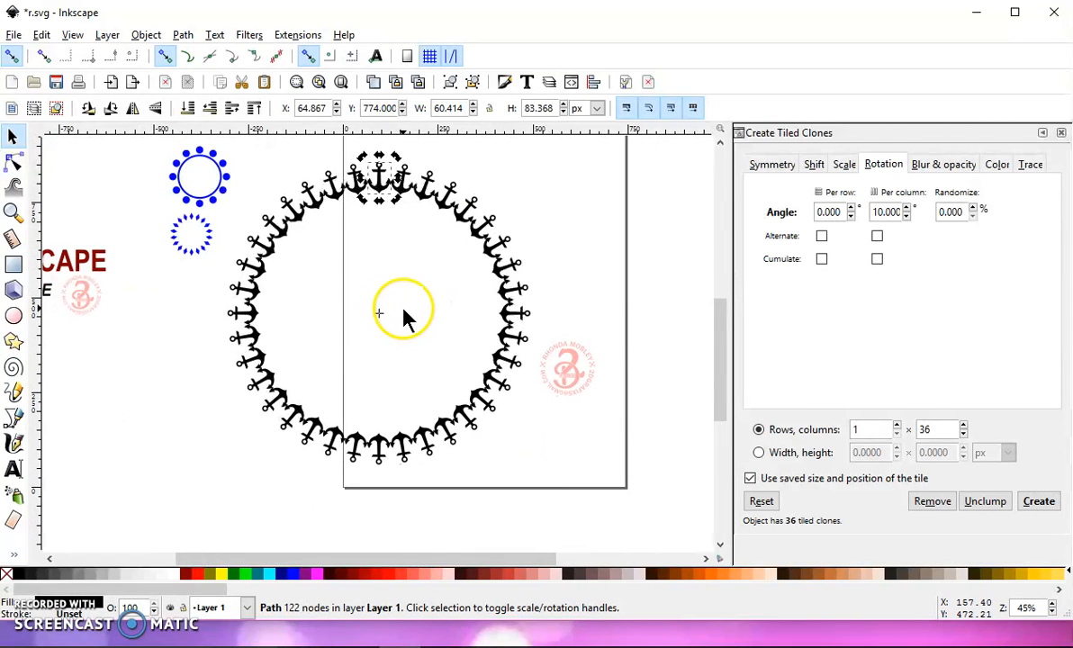
click(279, 296)
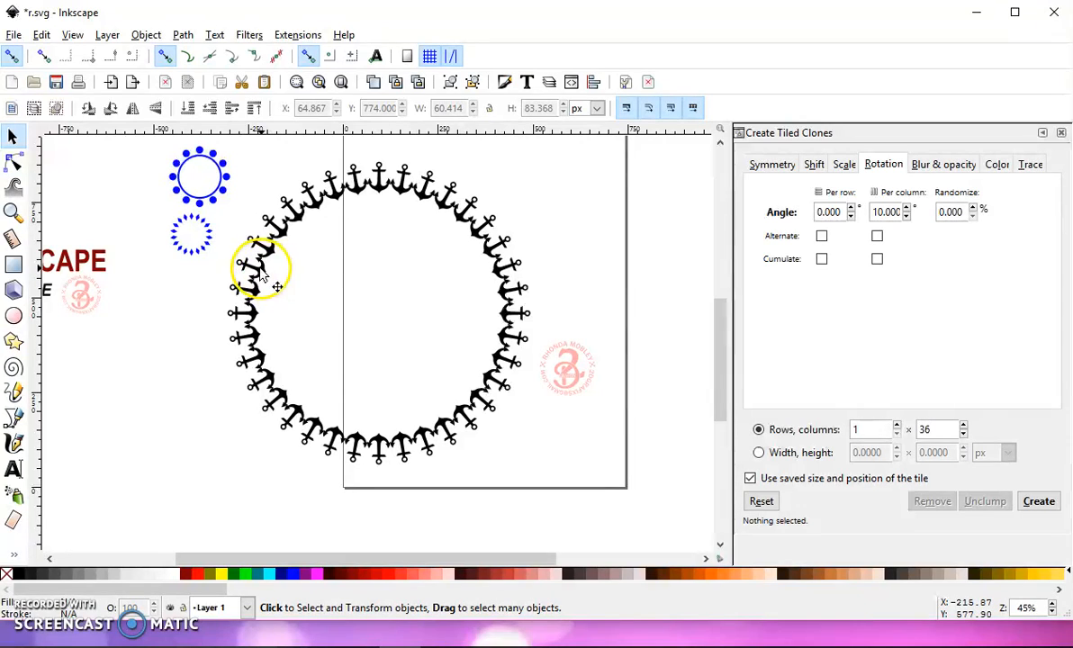
click(41, 36)
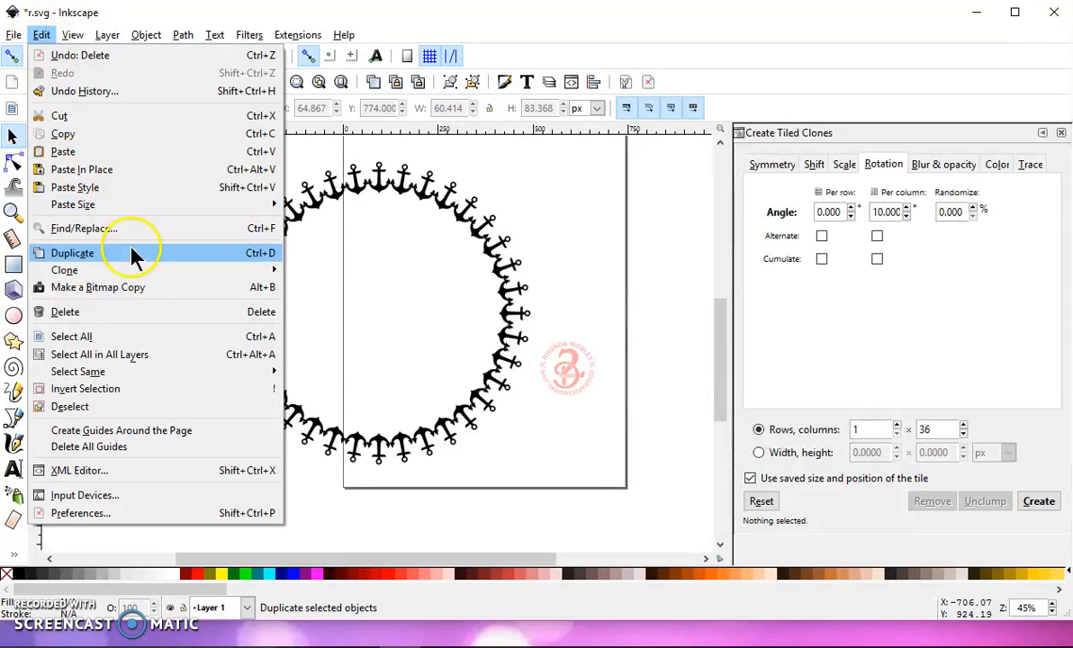
mouse_move(139, 272)
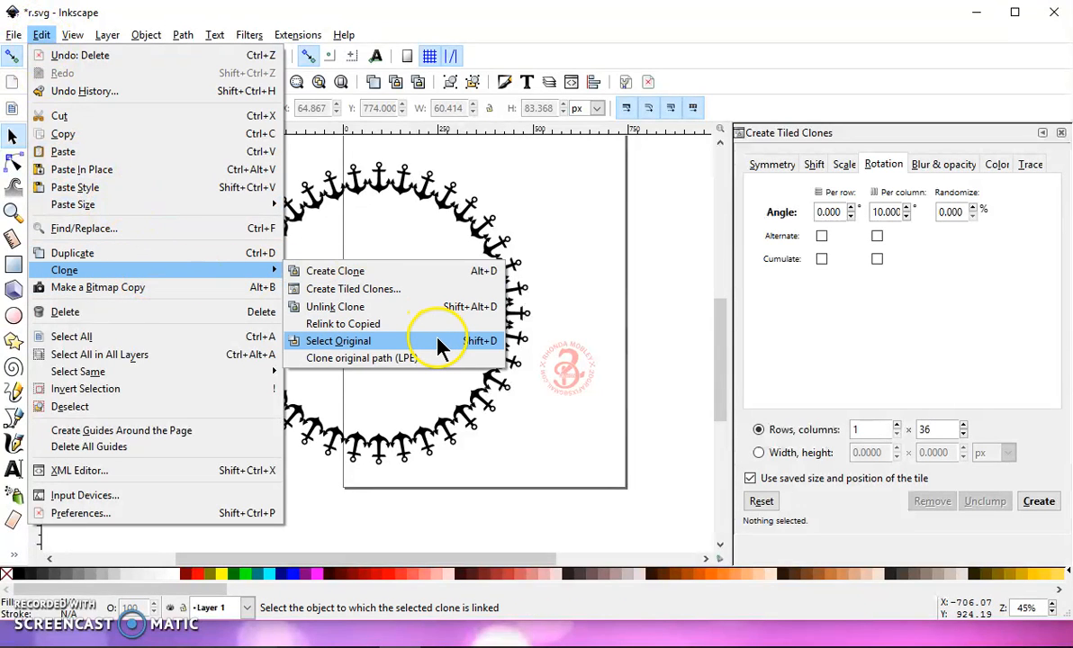
click(579, 463)
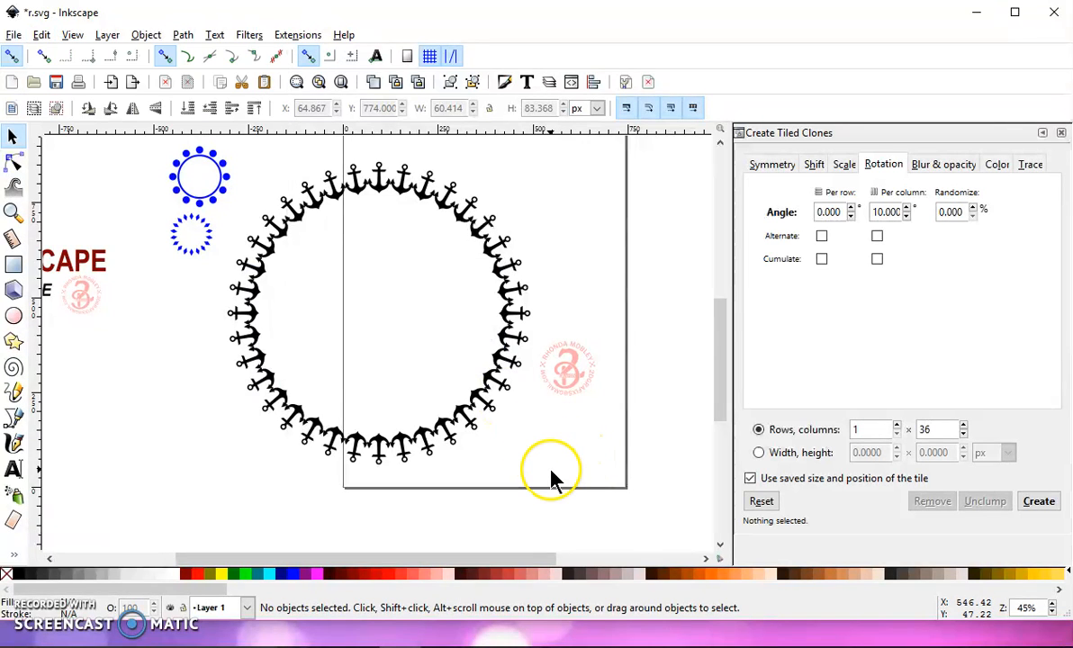
Step: Select all 36 anchors of the ring and unite them into a single path with Union
mouse_move(534, 513)
mouse_down()
mouse_move(414, 225)
mouse_move(274, 144)
mouse_move(227, 135)
mouse_move(228, 144)
mouse_up()
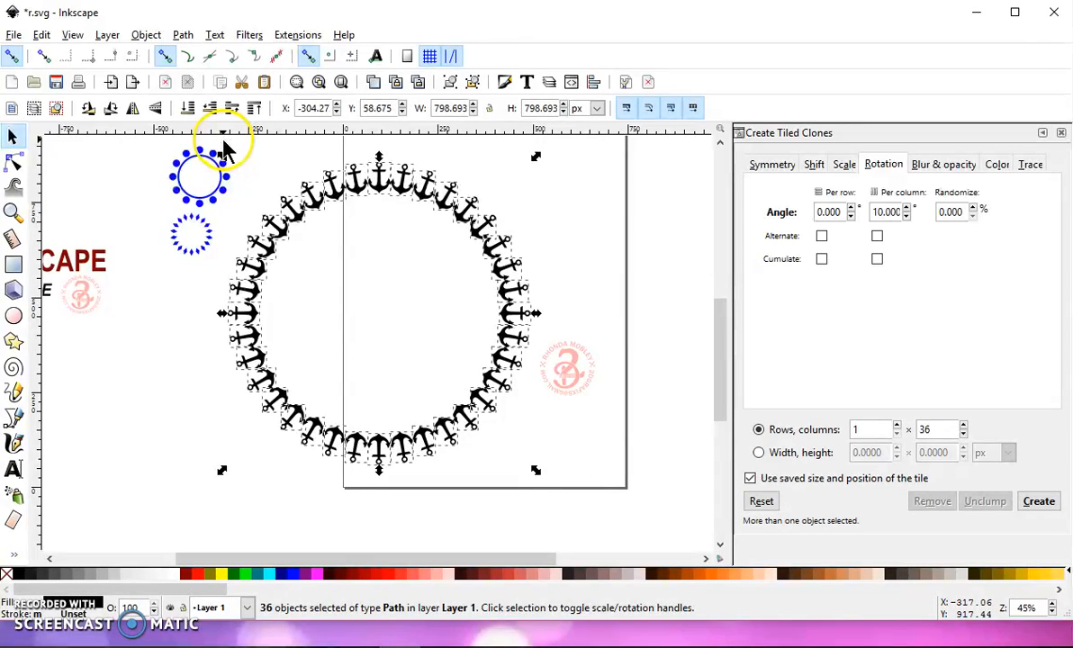
click(182, 36)
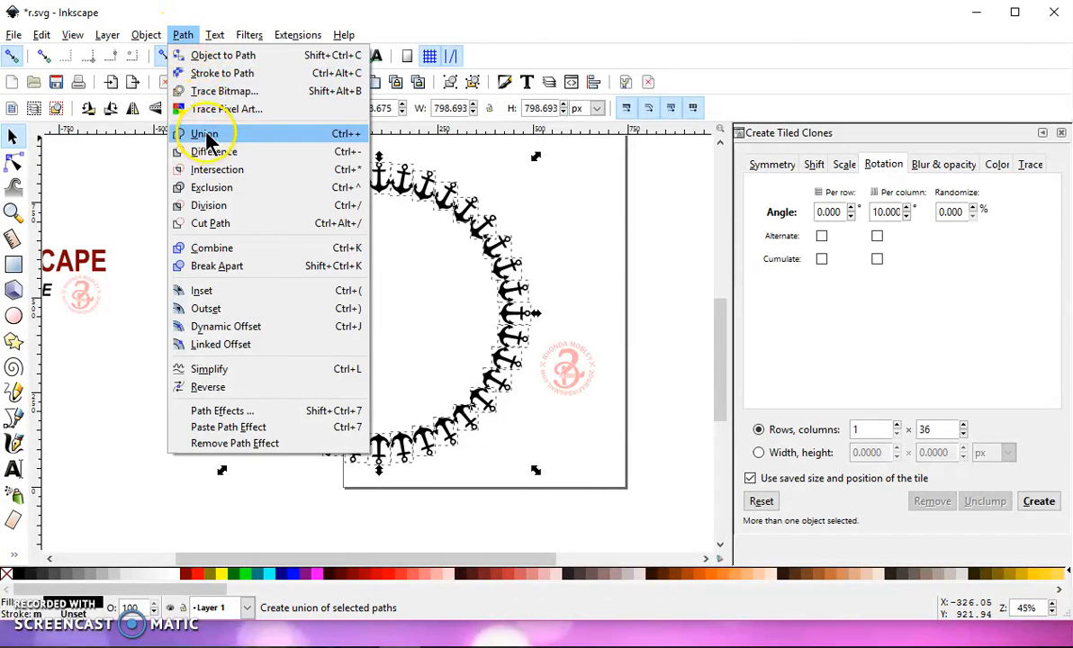
click(206, 135)
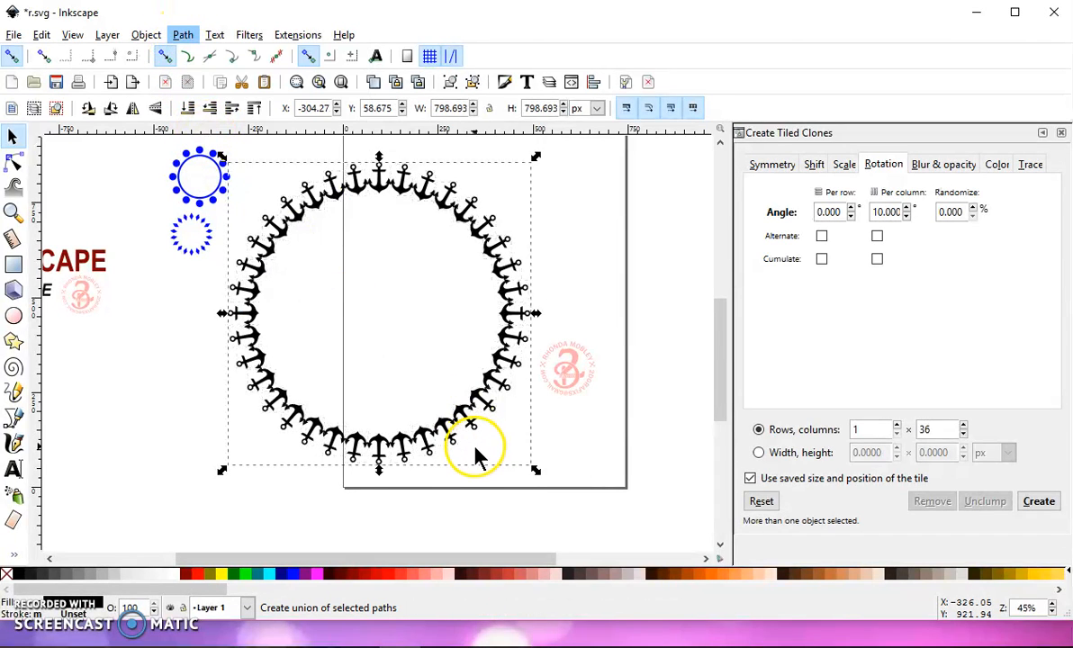
Step: Scale the anchor ring down to about a third of its size, and move it with the two blue rings onto the page
drag(537, 473, 339, 274)
drag(400, 360, 126, 117)
drag(239, 196, 493, 187)
Step: Deselect the three rings and close the Create Tiled Clones dialog
click(496, 326)
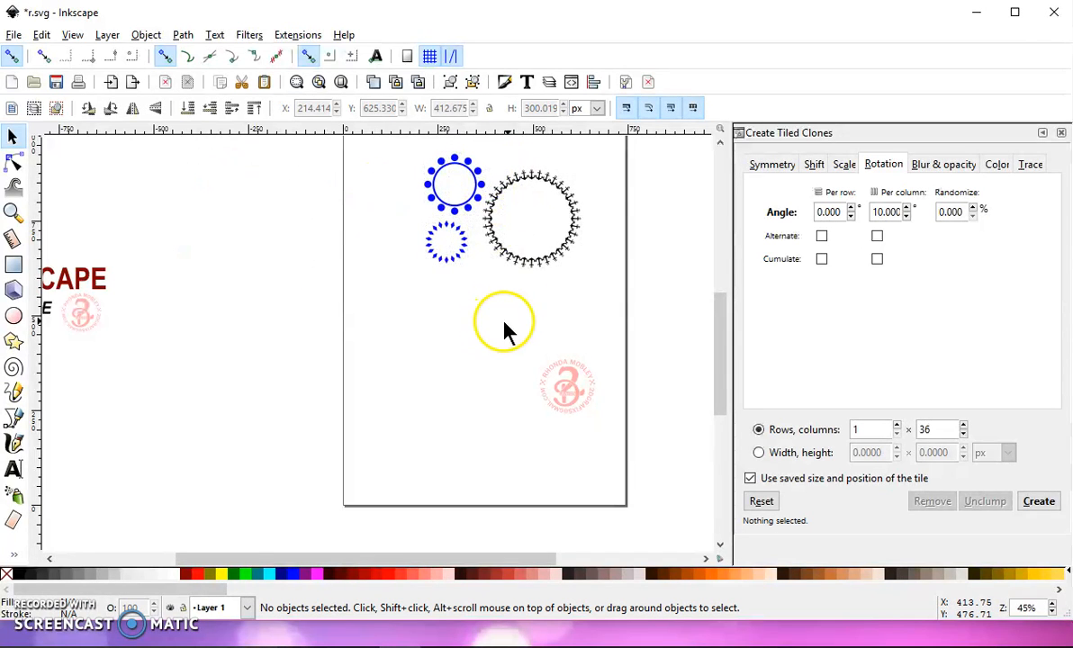
scroll(599, 187, up, 1)
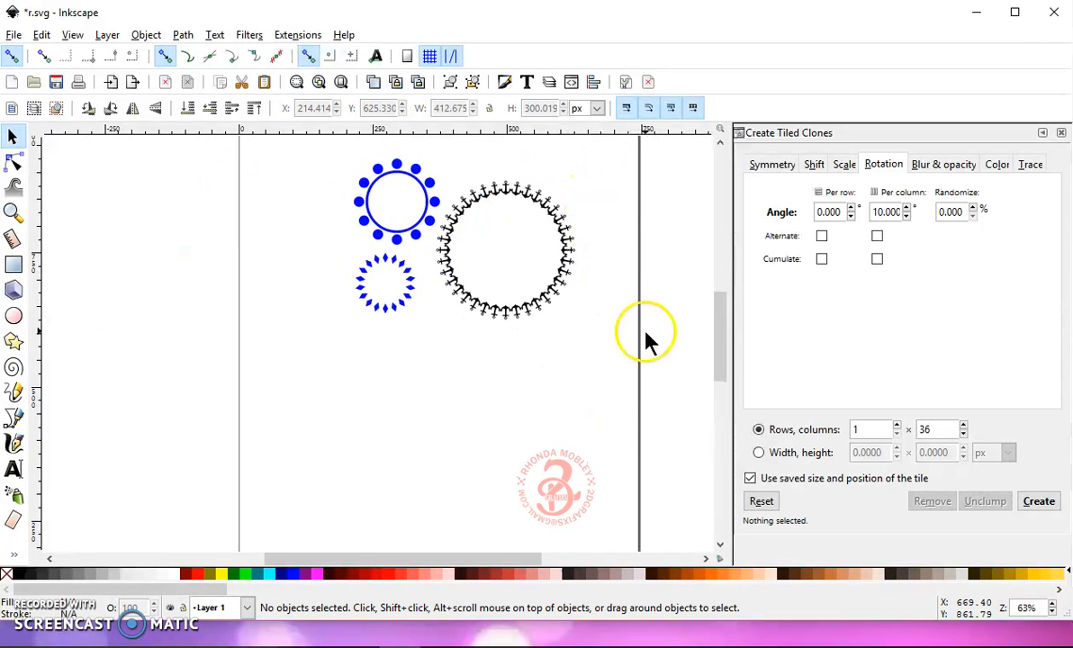
click(1062, 133)
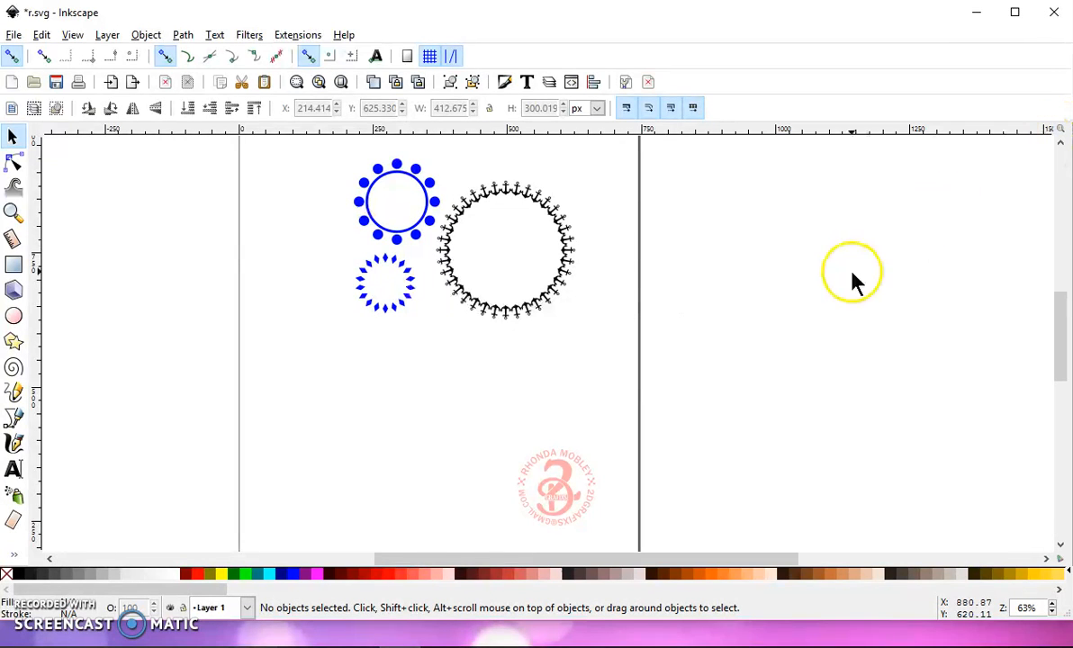